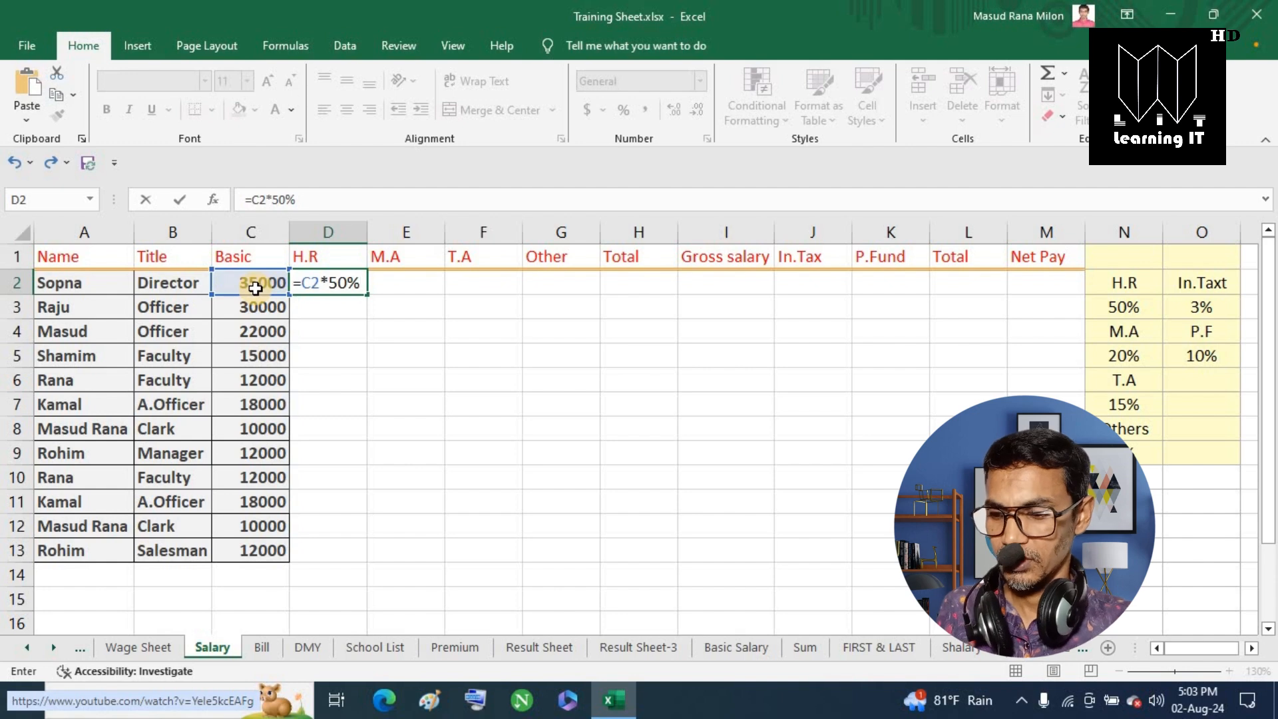
Commit the H.R formula and set M.A in E2 to =C2*20%.
{"action": "key", "text": "Tab"}
{"action": "type", "text": "="}
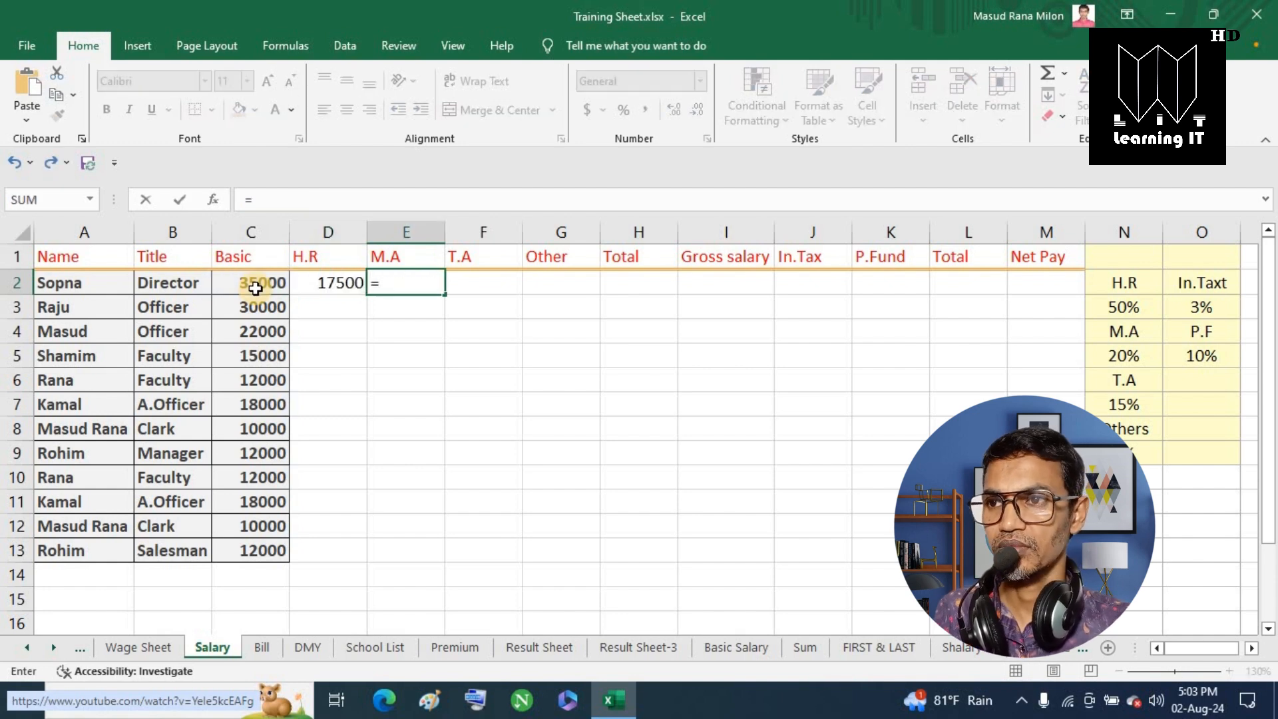
{"action": "left_click", "coordinate": [255, 287]}
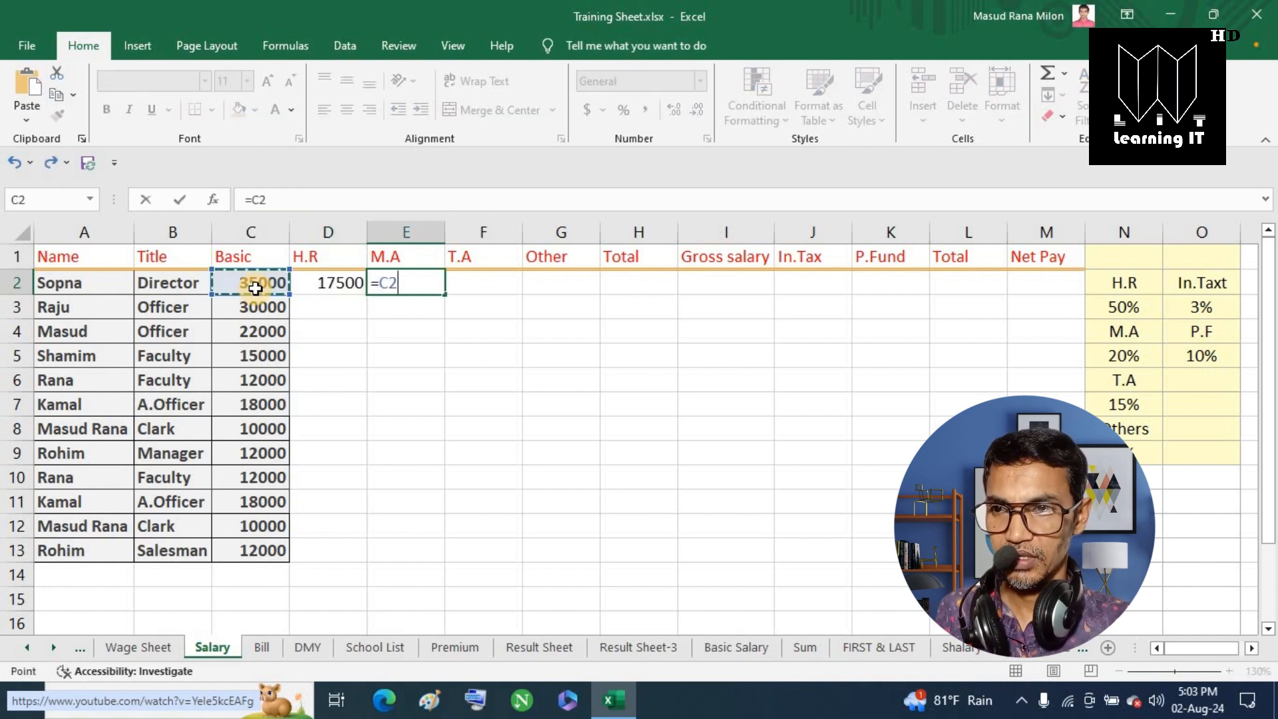
{"action": "type", "text": "*20"}
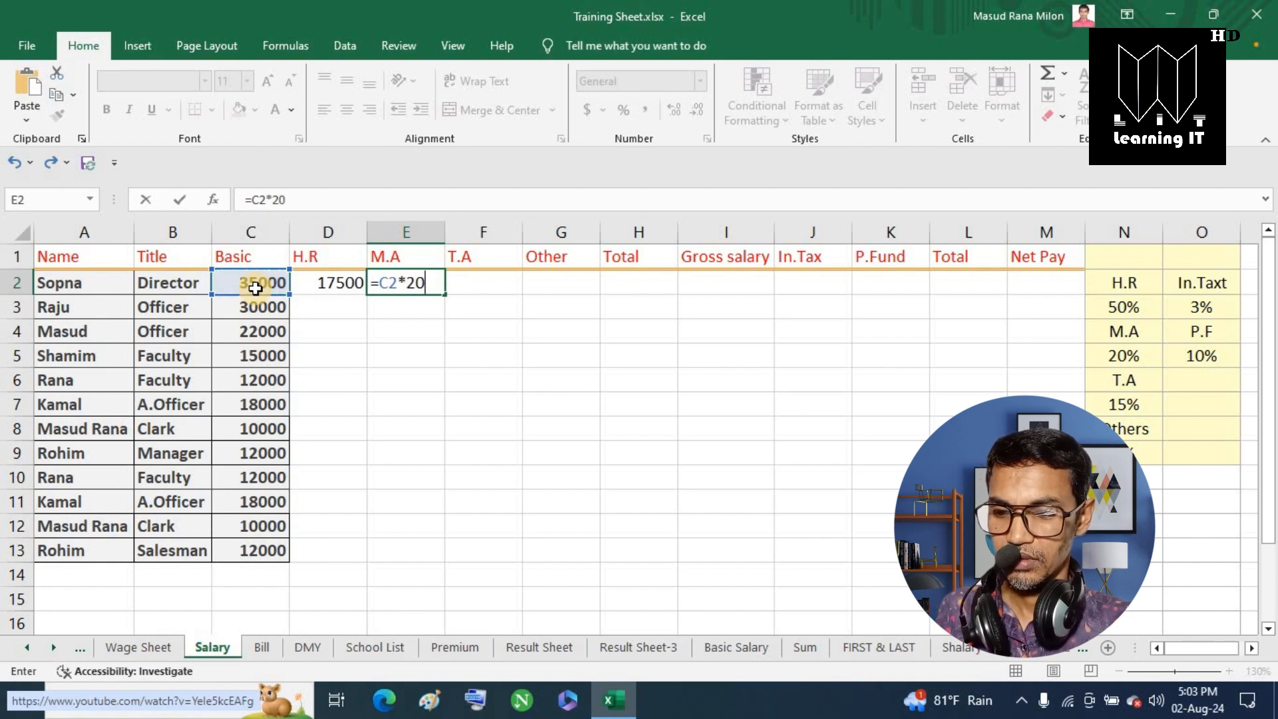
{"action": "type", "text": "%"}
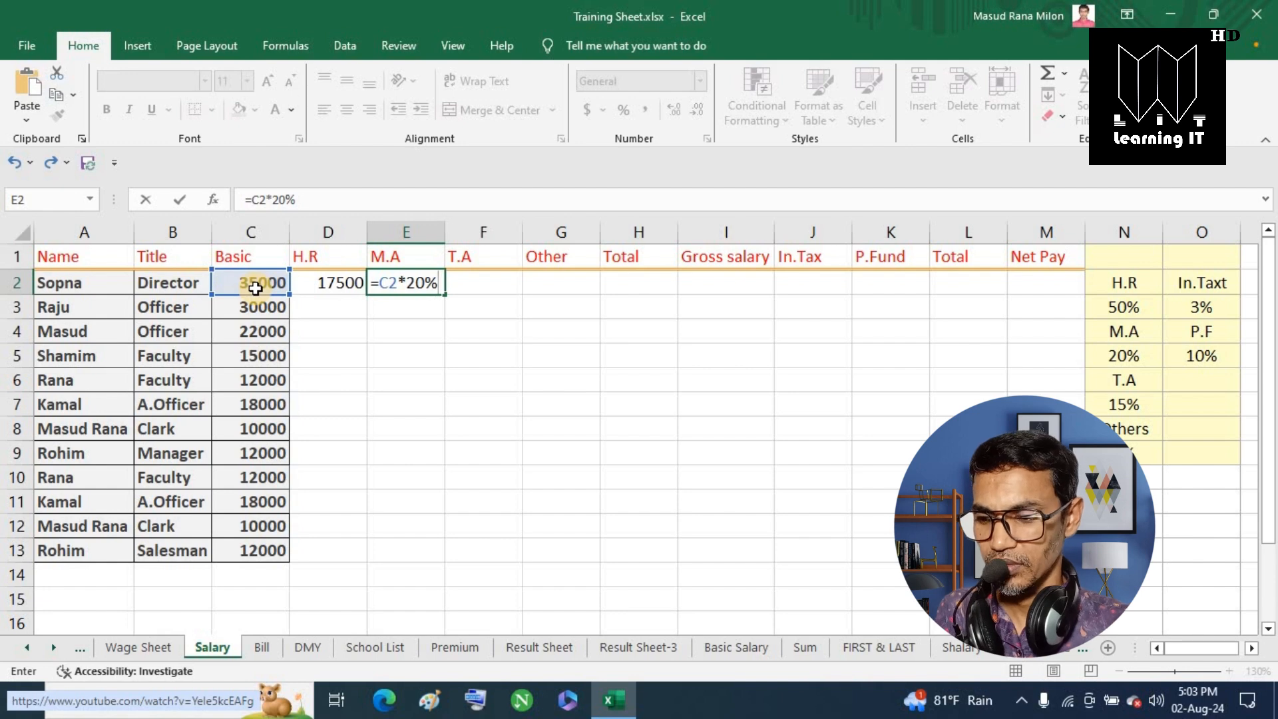
{"action": "key", "text": "Tab"}
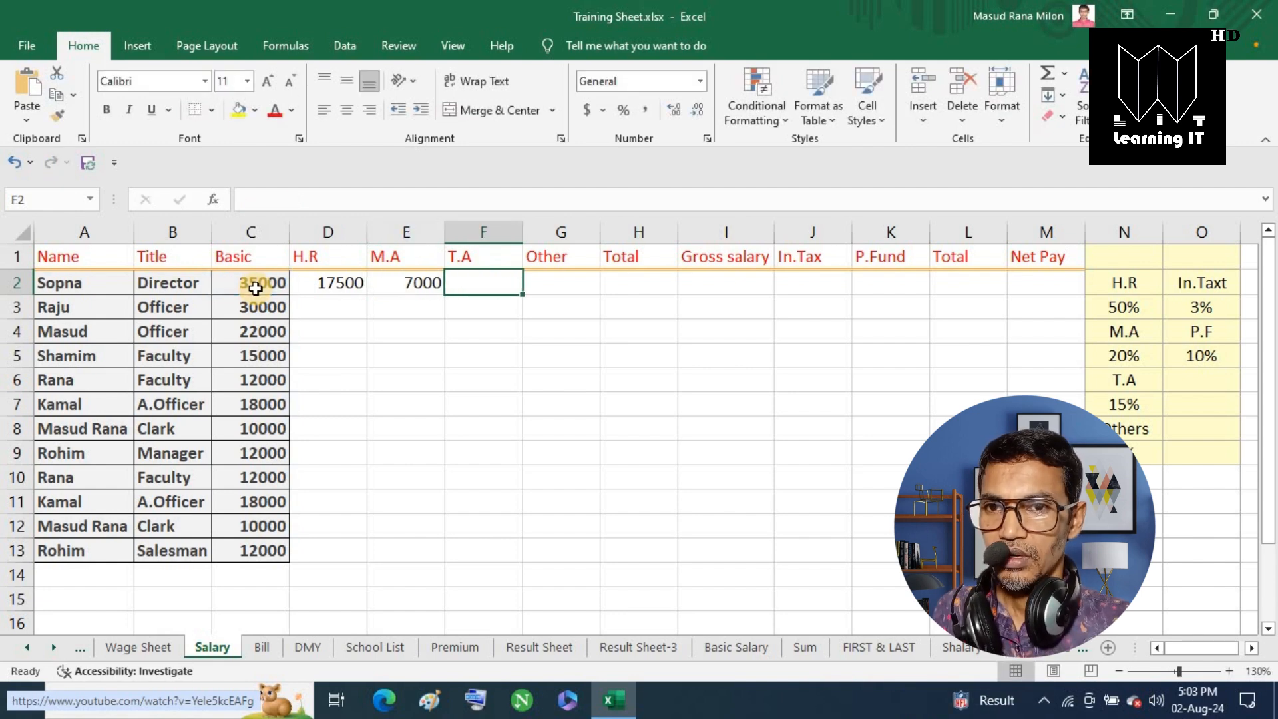
Set T.A in F2 to =C2*15% and Other in G2 to =C2*5%.
{"action": "type", "text": "="}
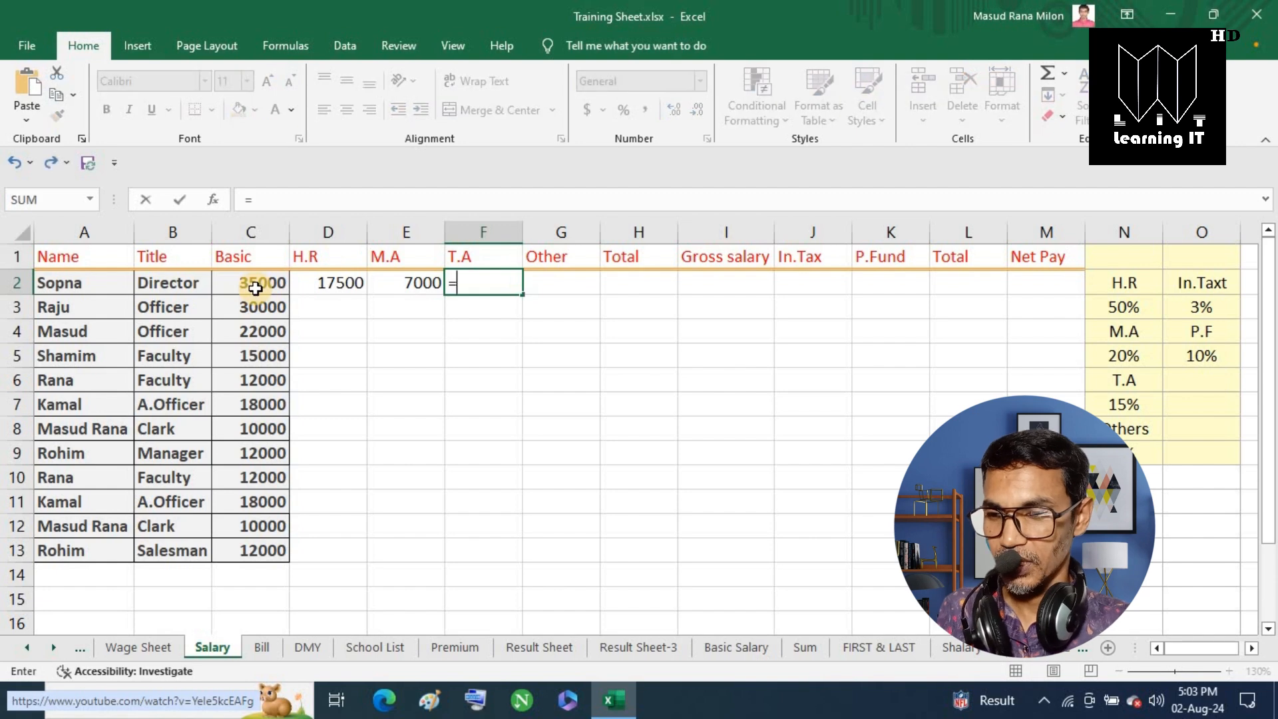
{"action": "left_click", "coordinate": [240, 287]}
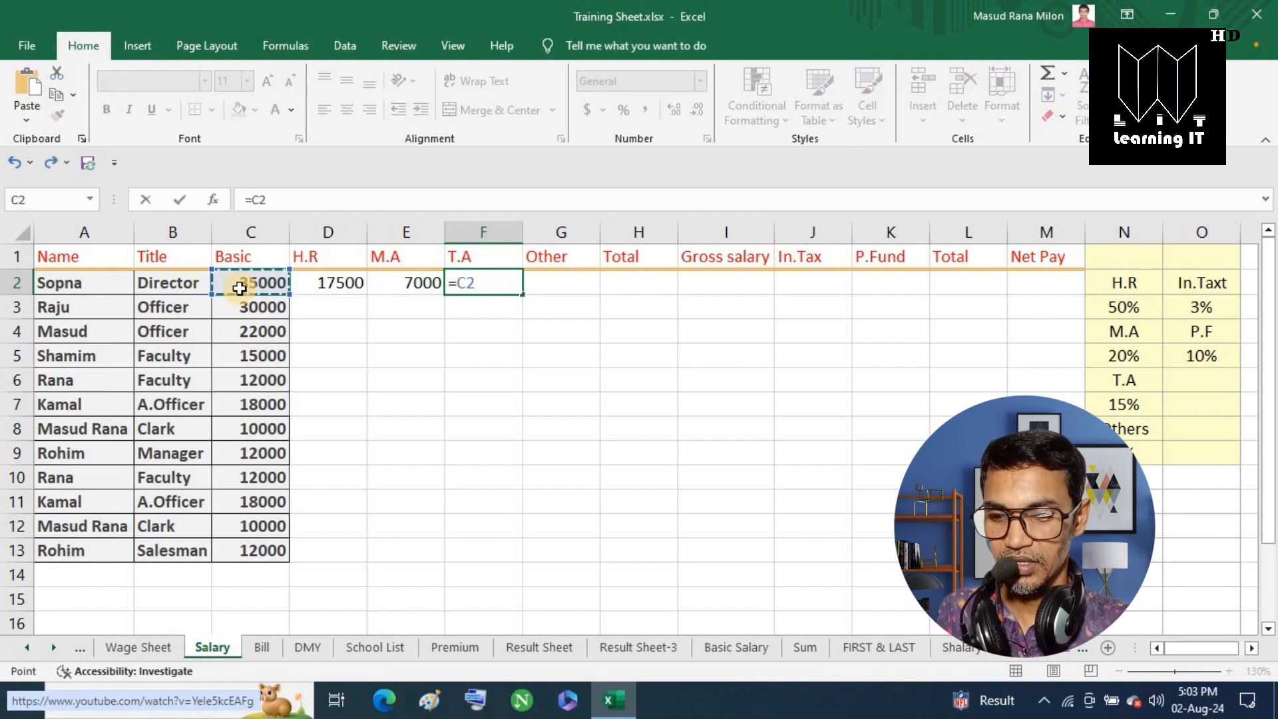
{"action": "type", "text": "*15%"}
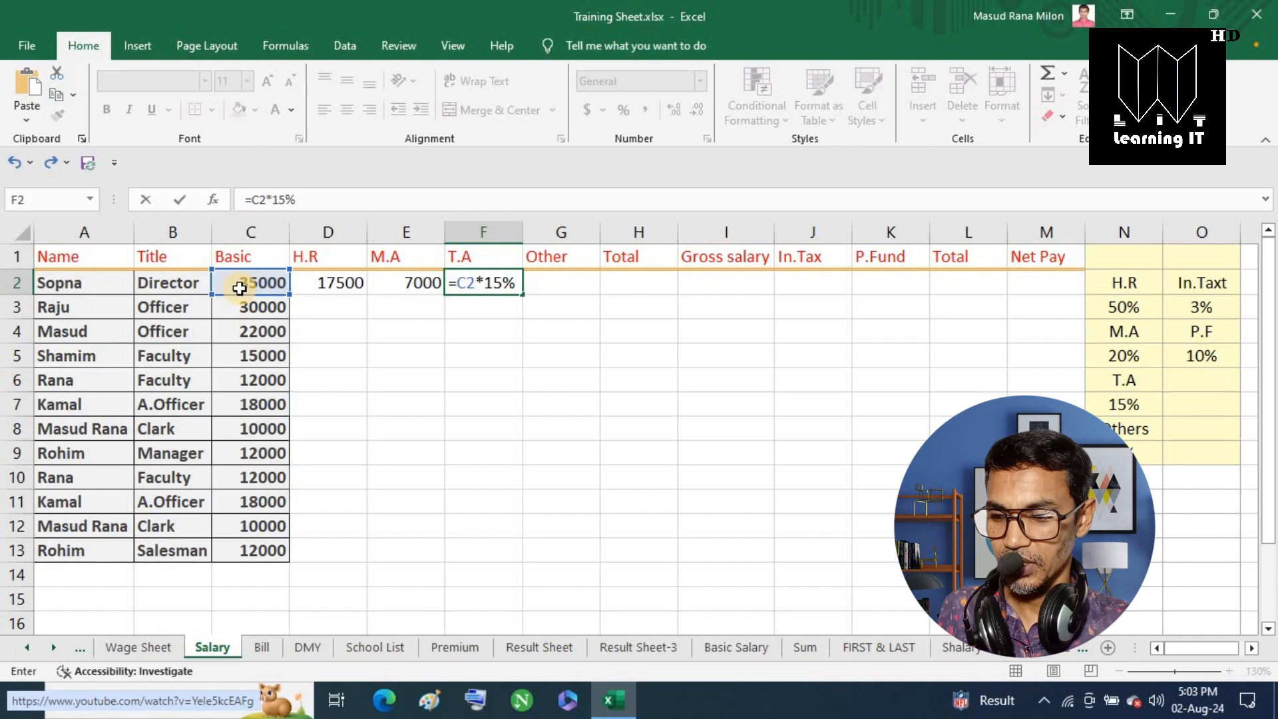
{"action": "key", "text": "Tab"}
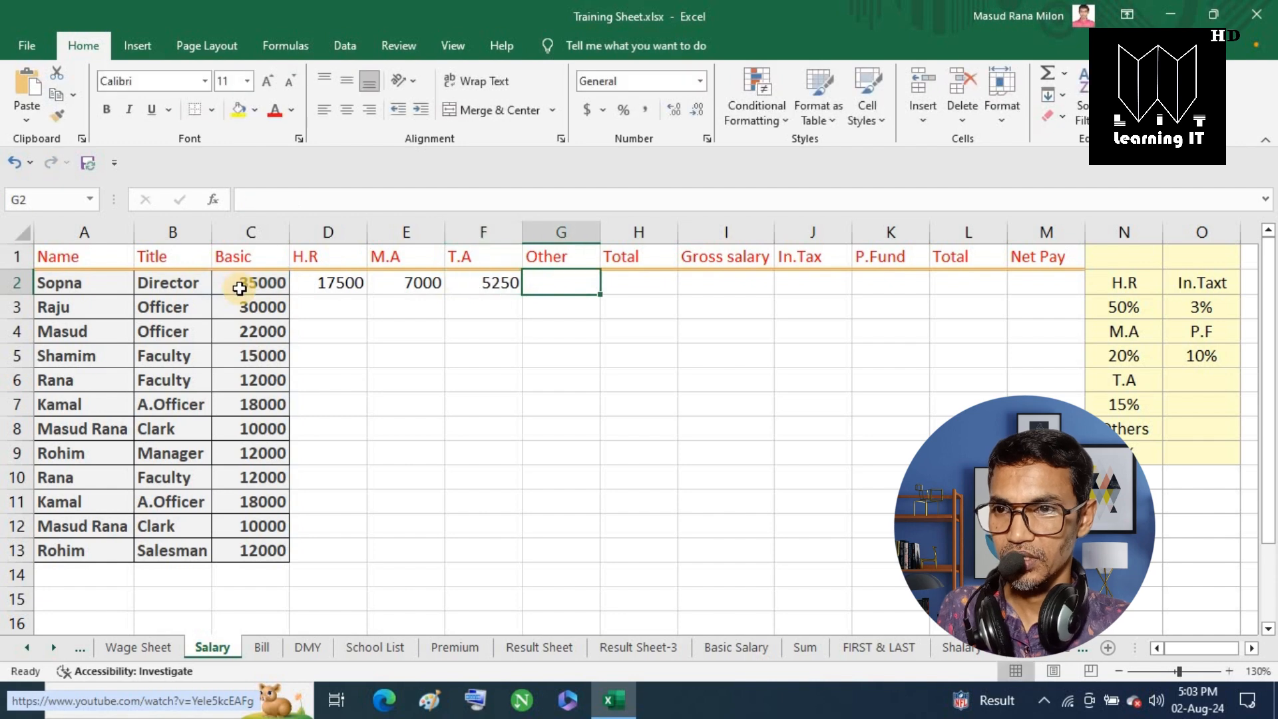
{"action": "type", "text": "="}
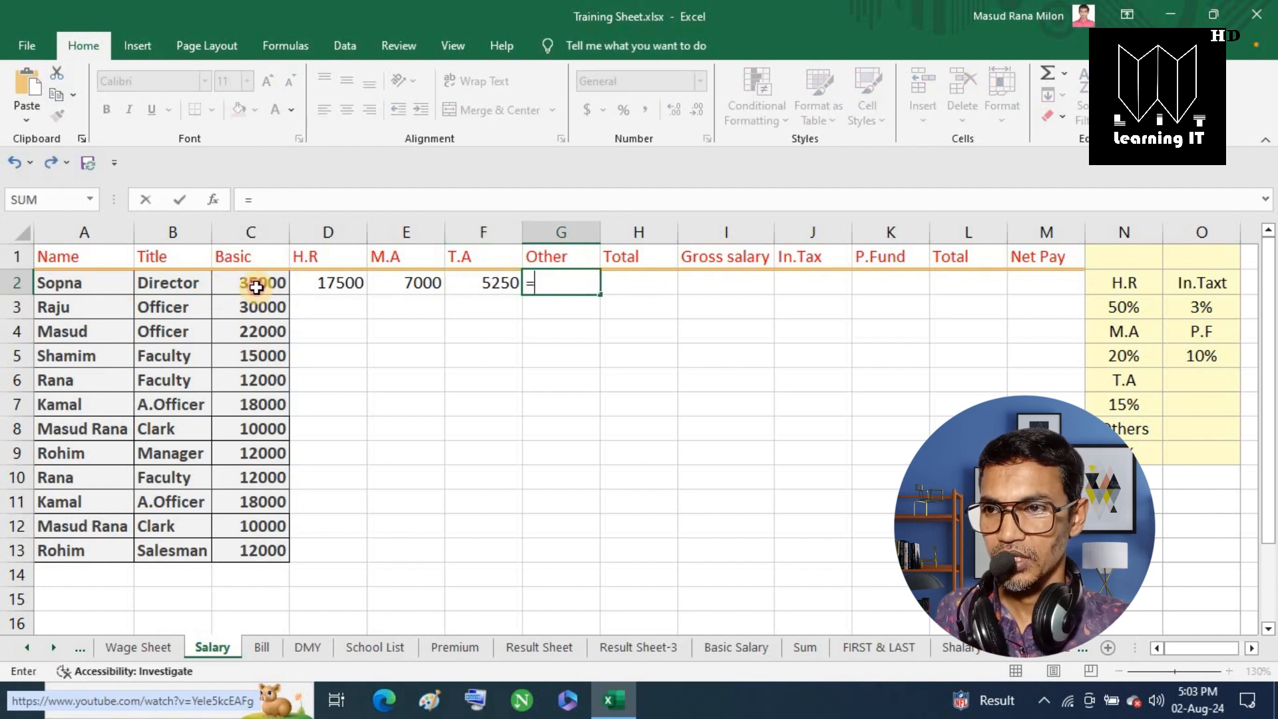
{"action": "left_click", "coordinate": [256, 288]}
{"action": "type", "text": "*"}
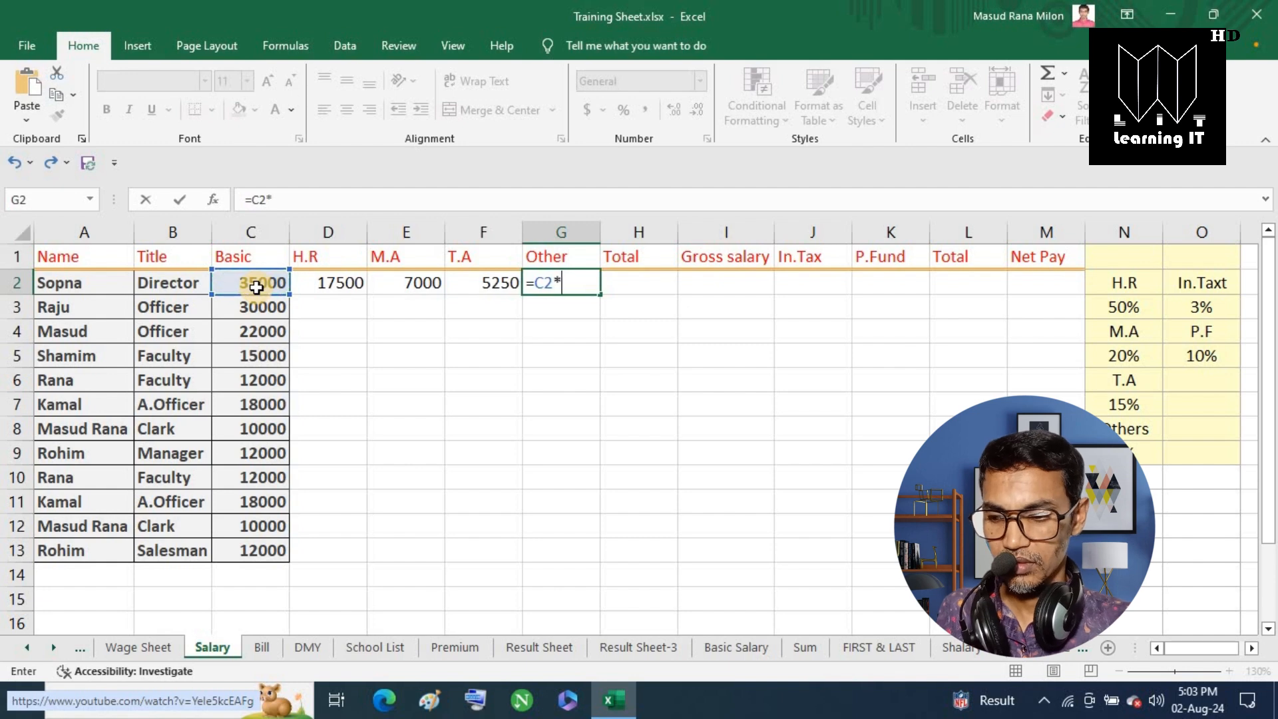
{"action": "type", "text": "5%"}
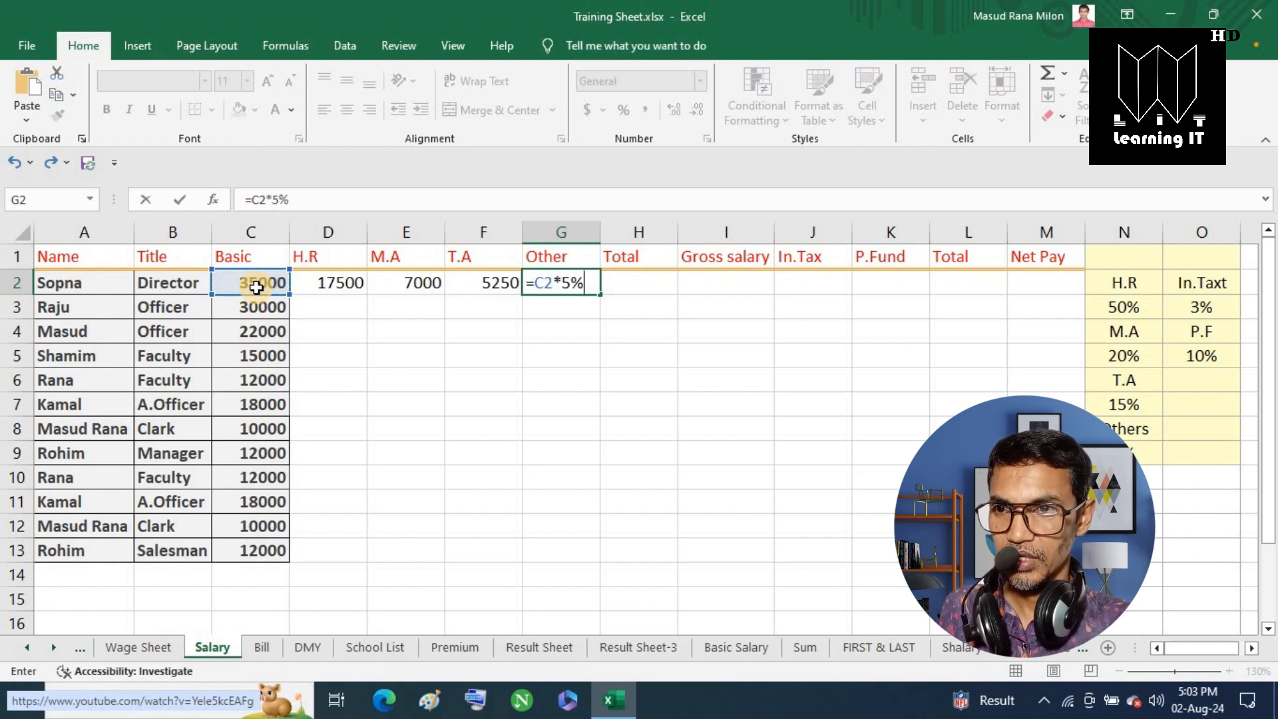
{"action": "key", "text": "Return"}
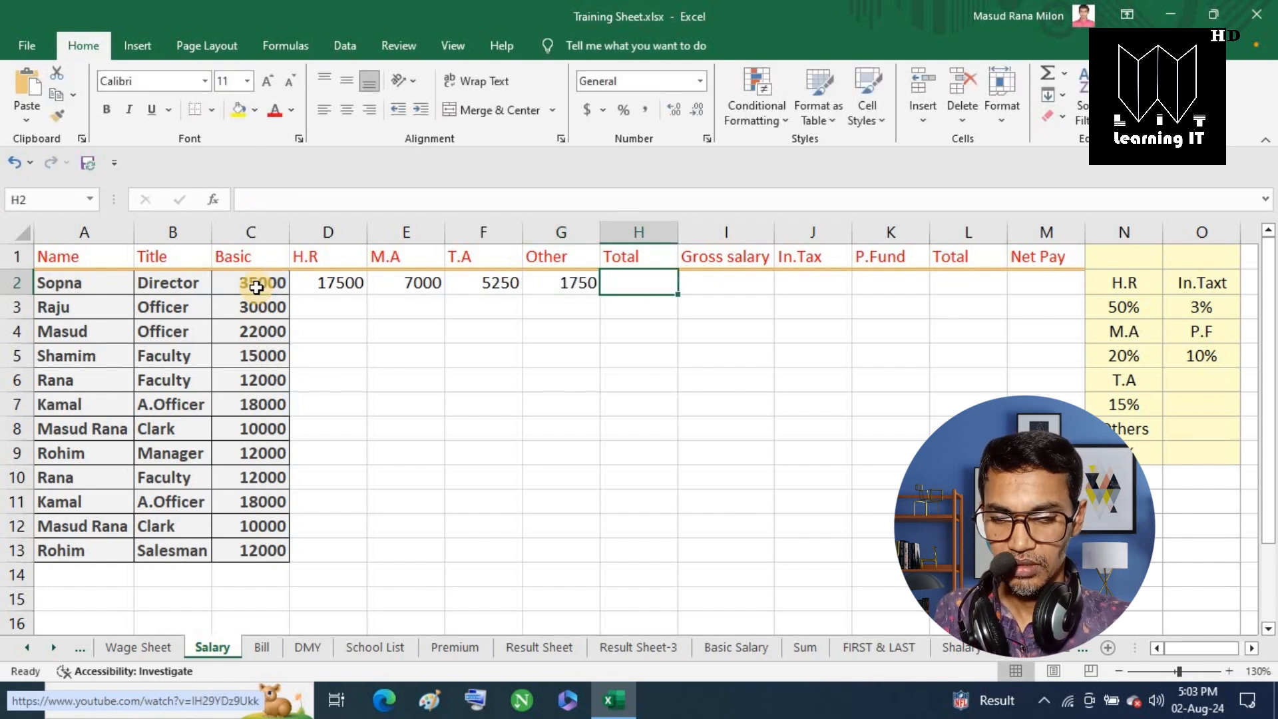
{"action": "type", "text": "="}
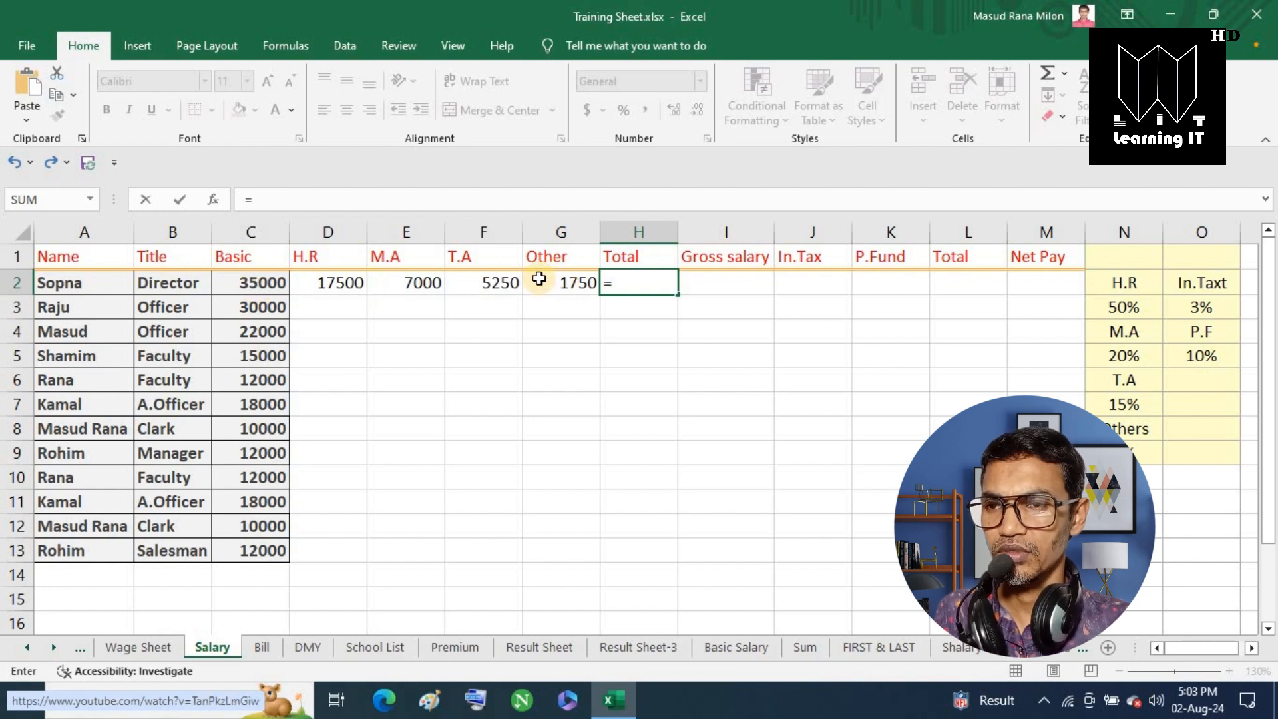
Total the four allowances in H2 with =D2+E2+F2+G2, giving 31500.
{"action": "left_click", "coordinate": [323, 286]}
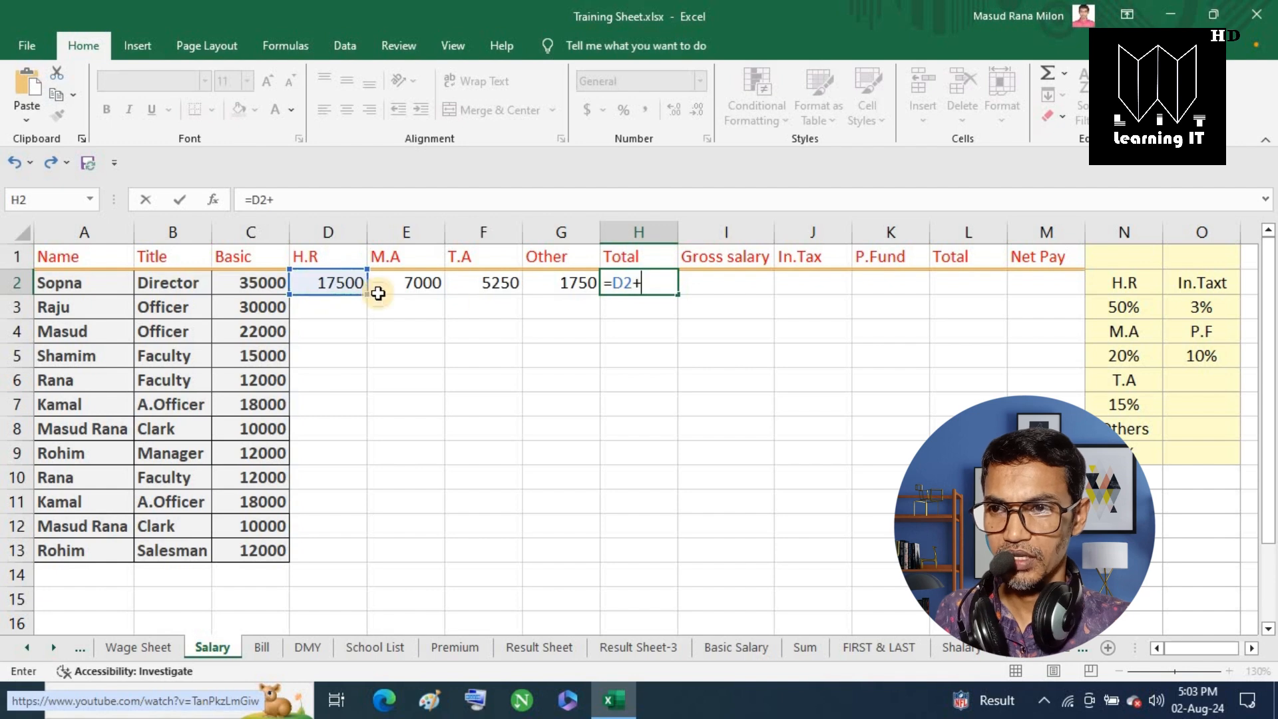
{"action": "type", "text": "+"}
{"action": "left_click", "coordinate": [414, 283]}
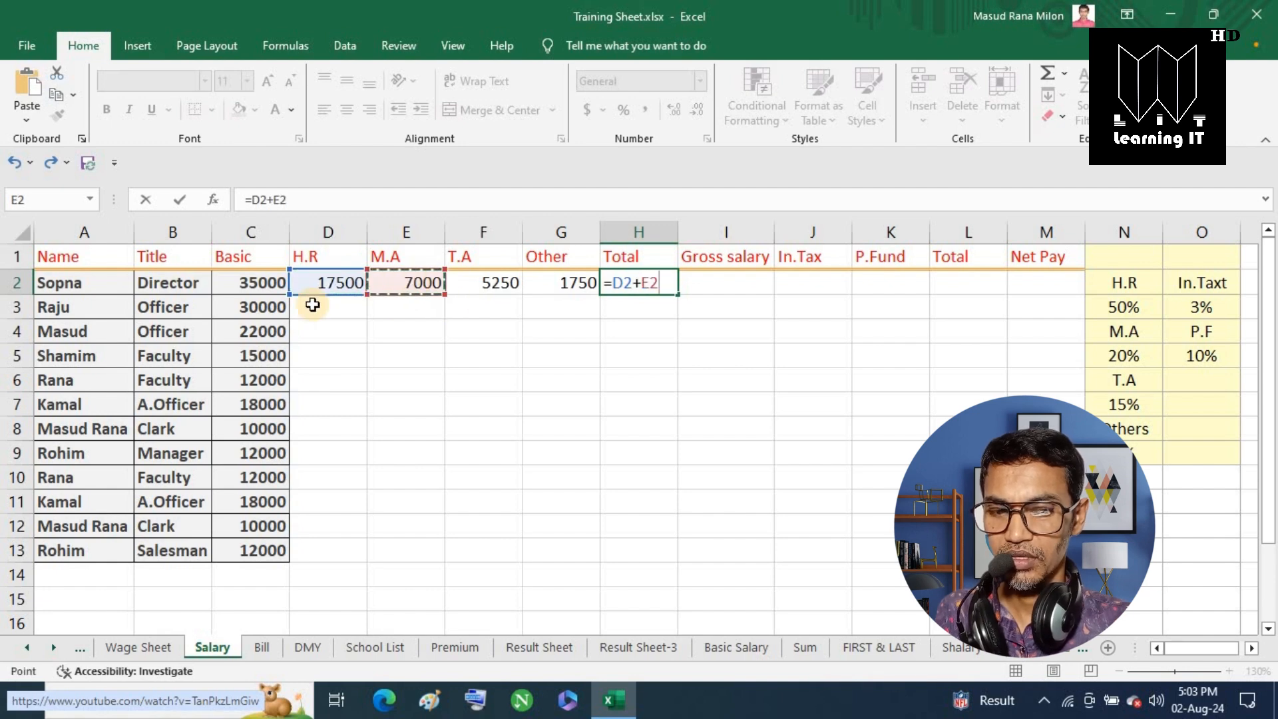
{"action": "type", "text": "+"}
{"action": "left_click", "coordinate": [491, 284]}
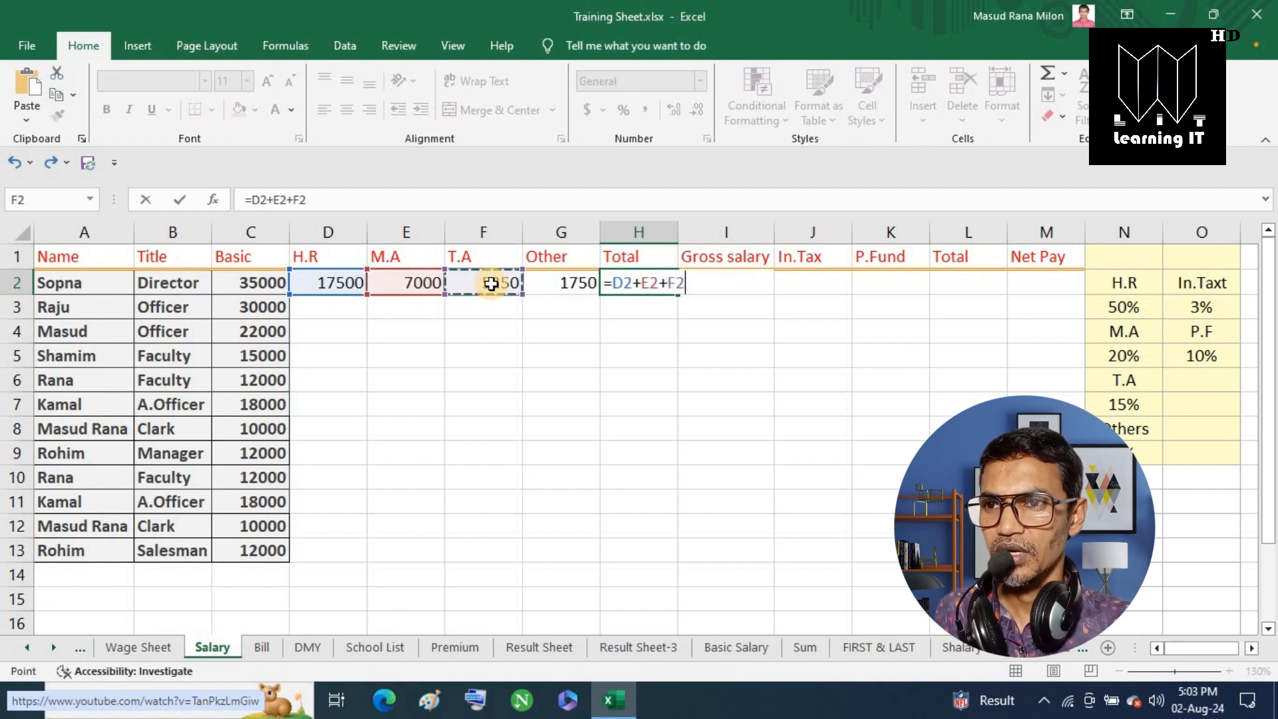
{"action": "type", "text": "+"}
{"action": "left_click", "coordinate": [557, 282]}
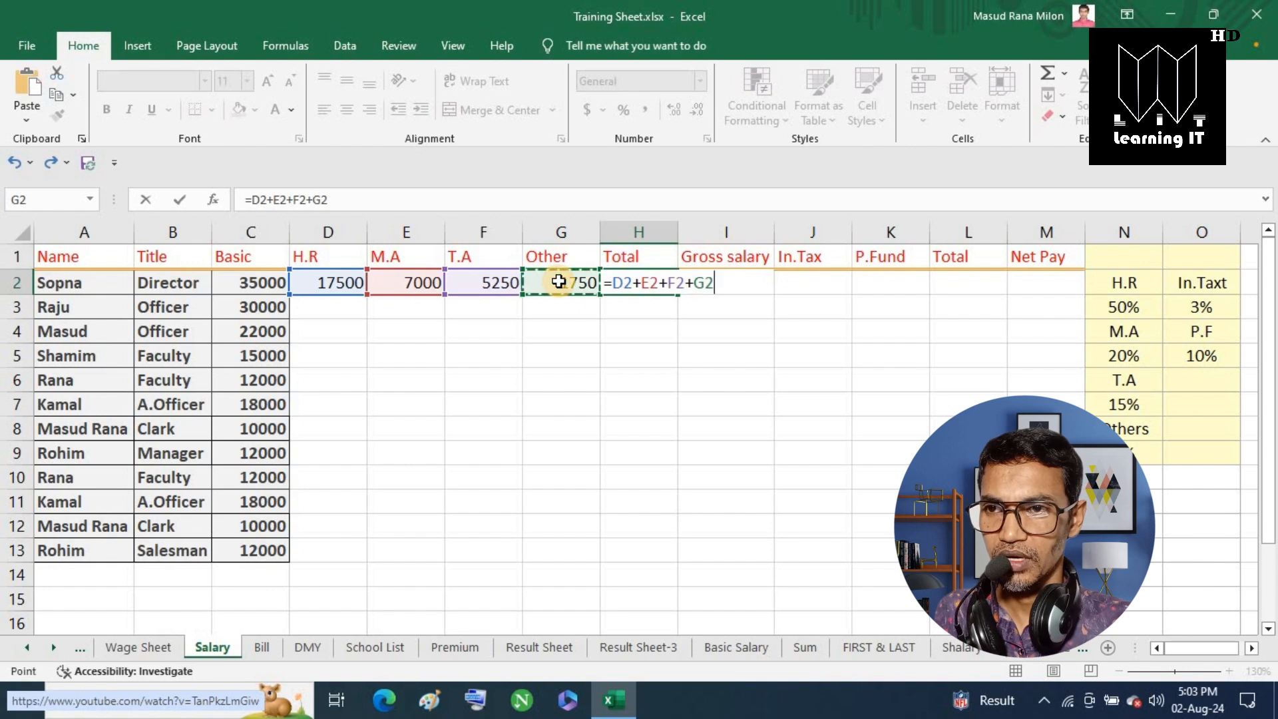
{"action": "key", "text": "Tab"}
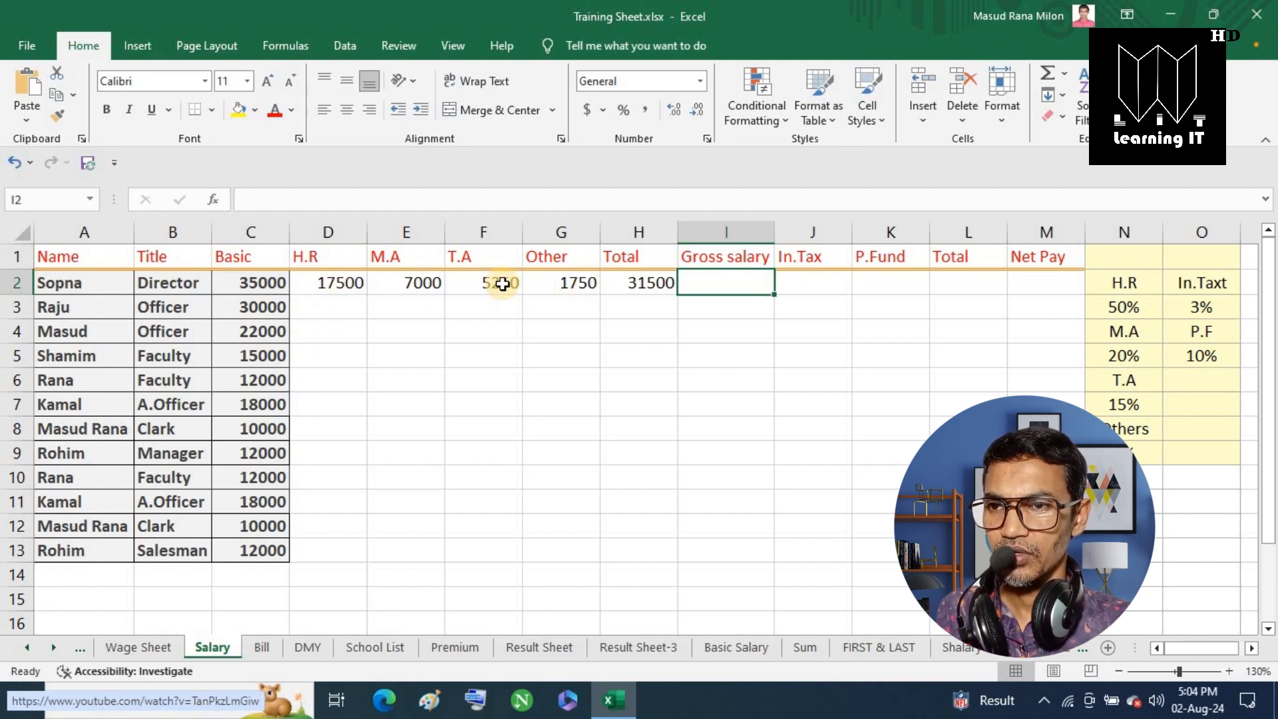
Compute Gross salary in I2 as =C2+H2, giving 66500.
{"action": "type", "text": "="}
{"action": "left_click", "coordinate": [258, 287]}
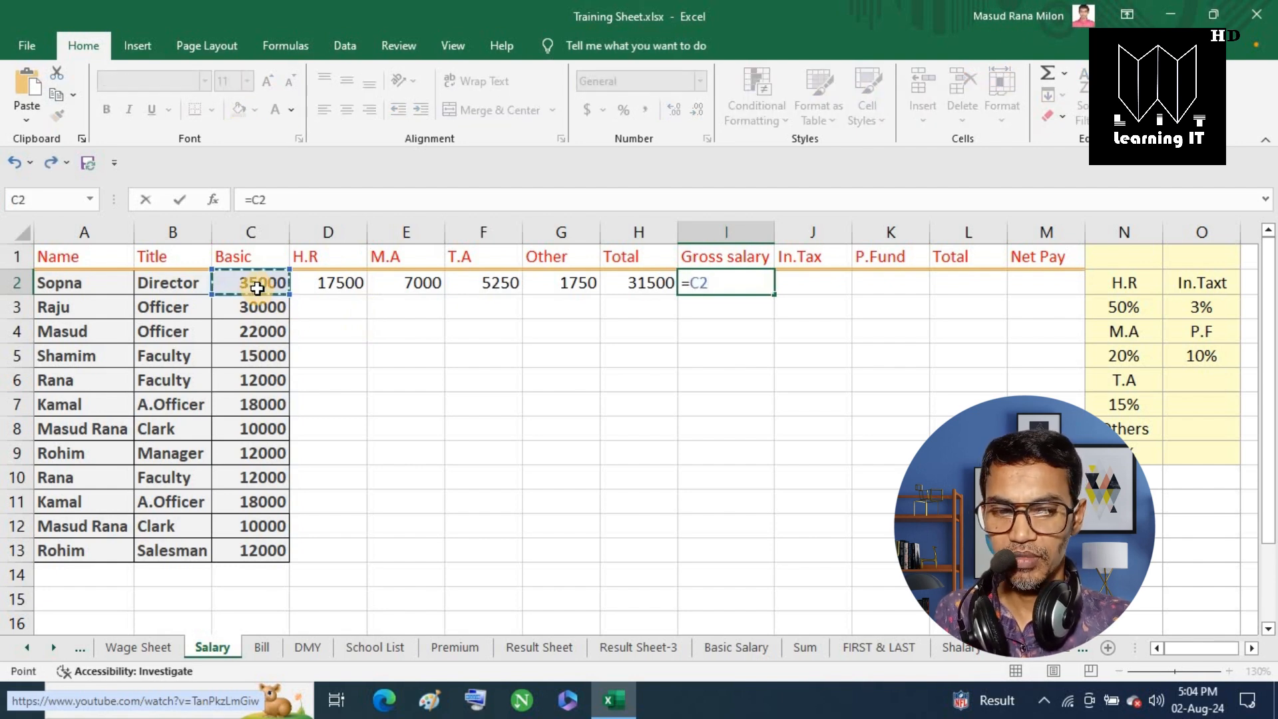
{"action": "type", "text": "+"}
{"action": "left_click", "coordinate": [658, 286]}
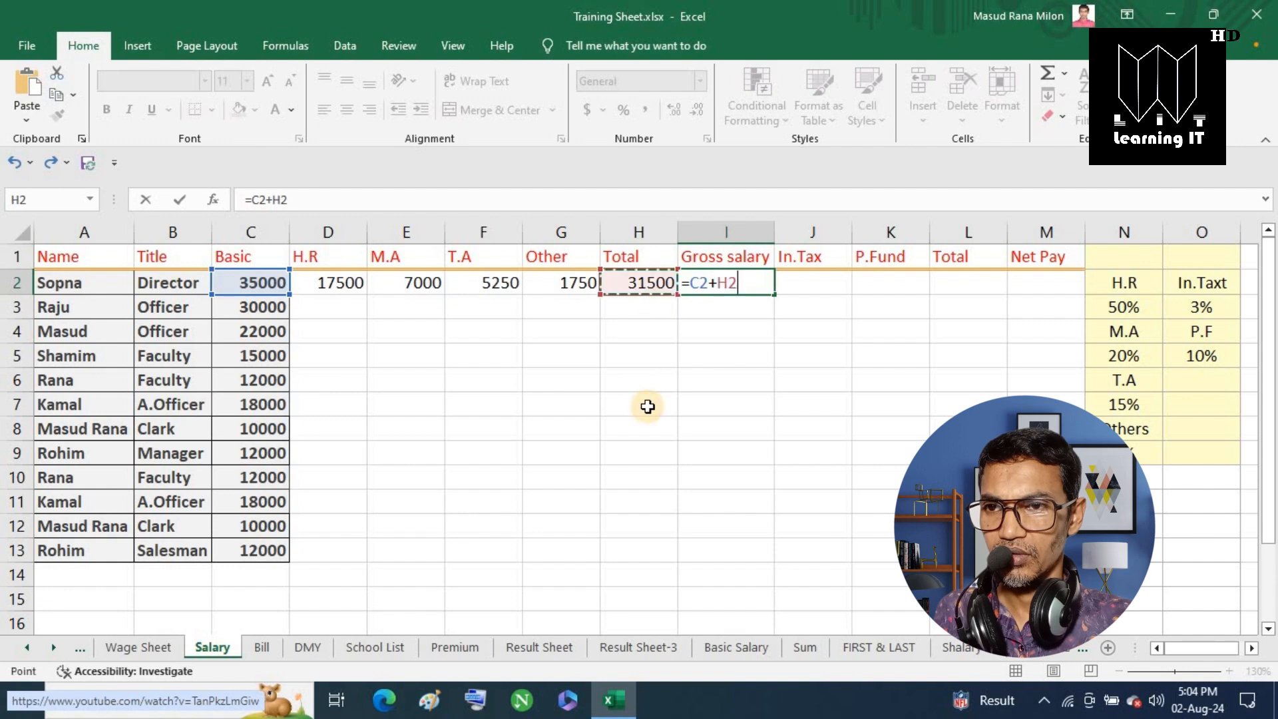
{"action": "key", "text": "Tab"}
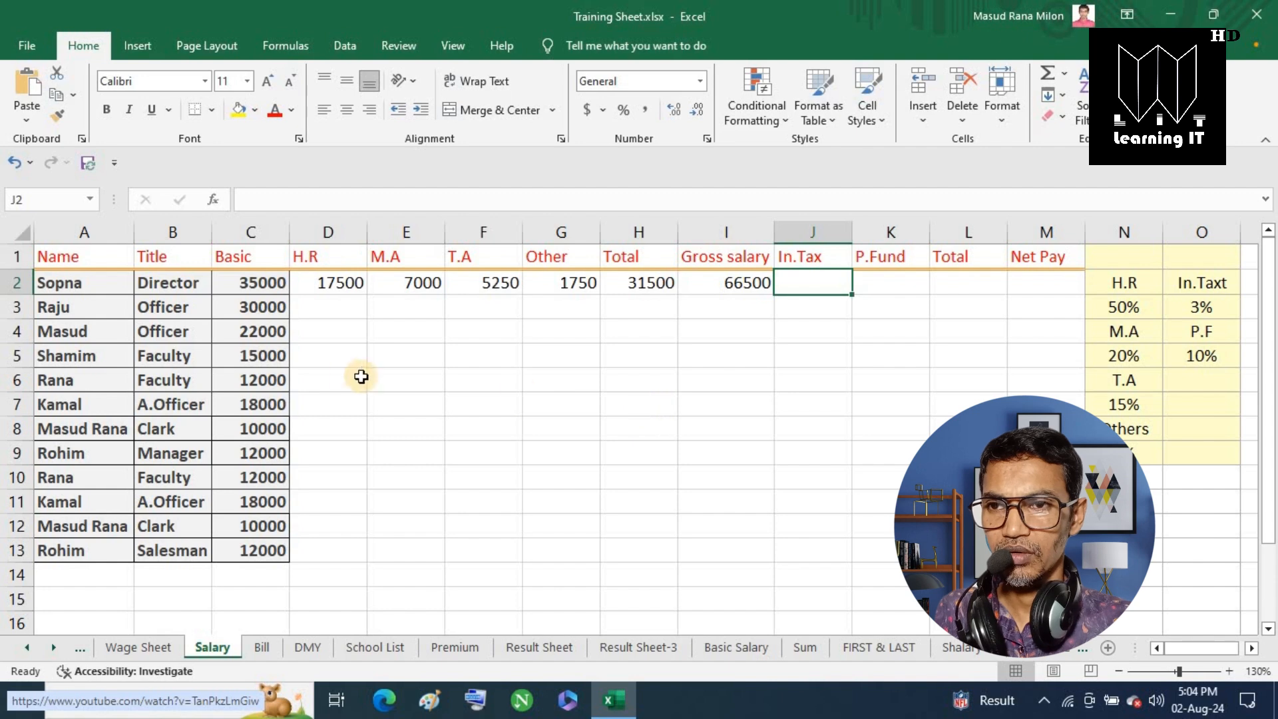
Set In.Tax in J2 to =C2*3% (1050) and P.Fund in K2 to =C2*10% (3500).
{"action": "type", "text": "="}
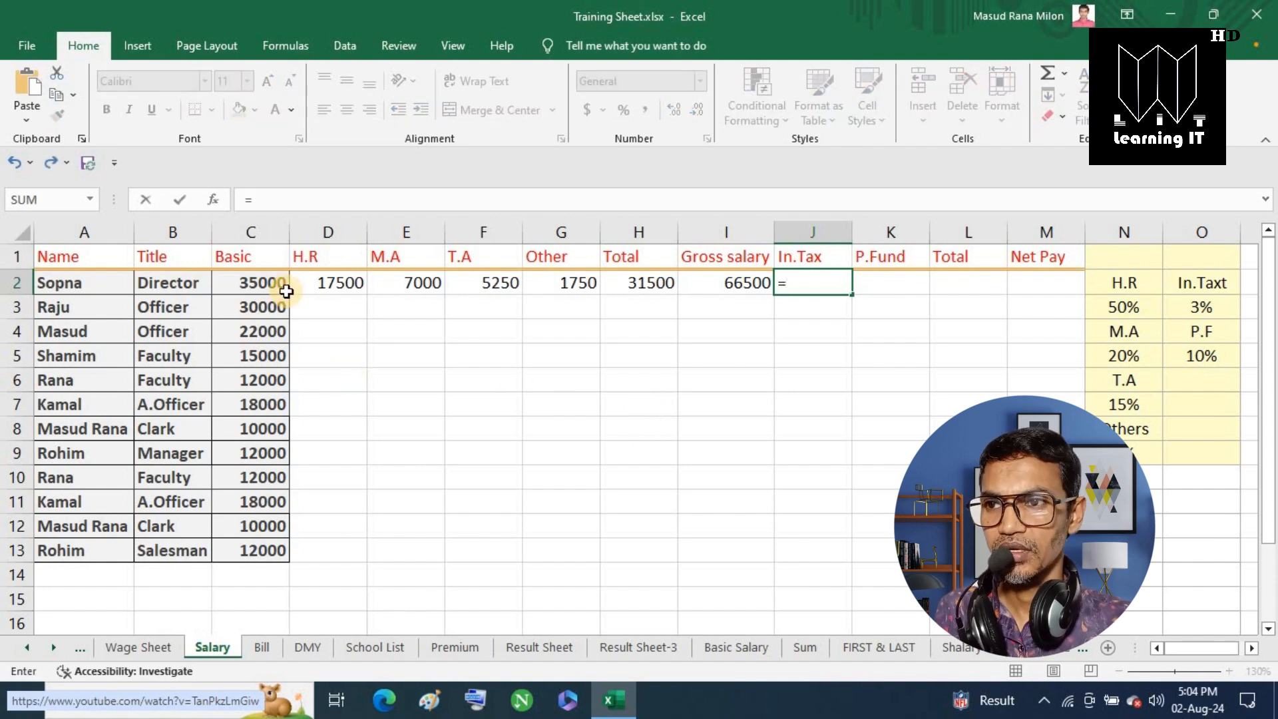
{"action": "left_click", "coordinate": [267, 286]}
{"action": "type", "text": "*"}
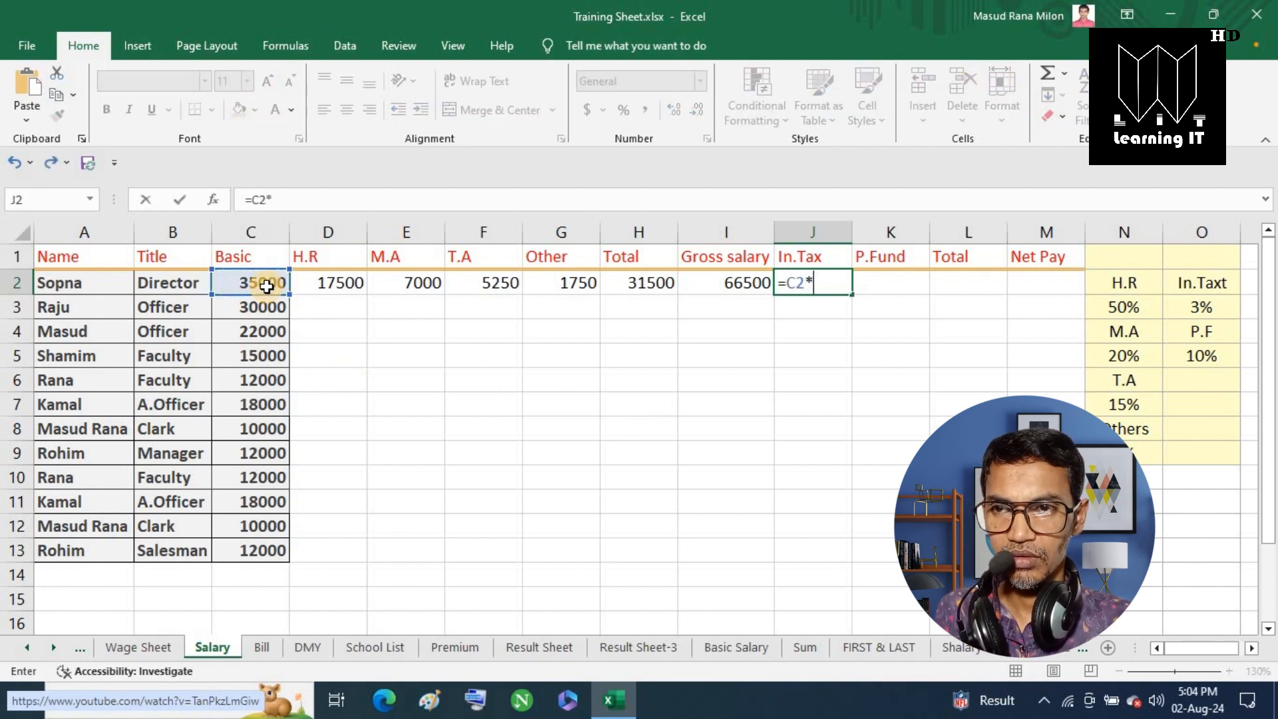
{"action": "type", "text": "3%"}
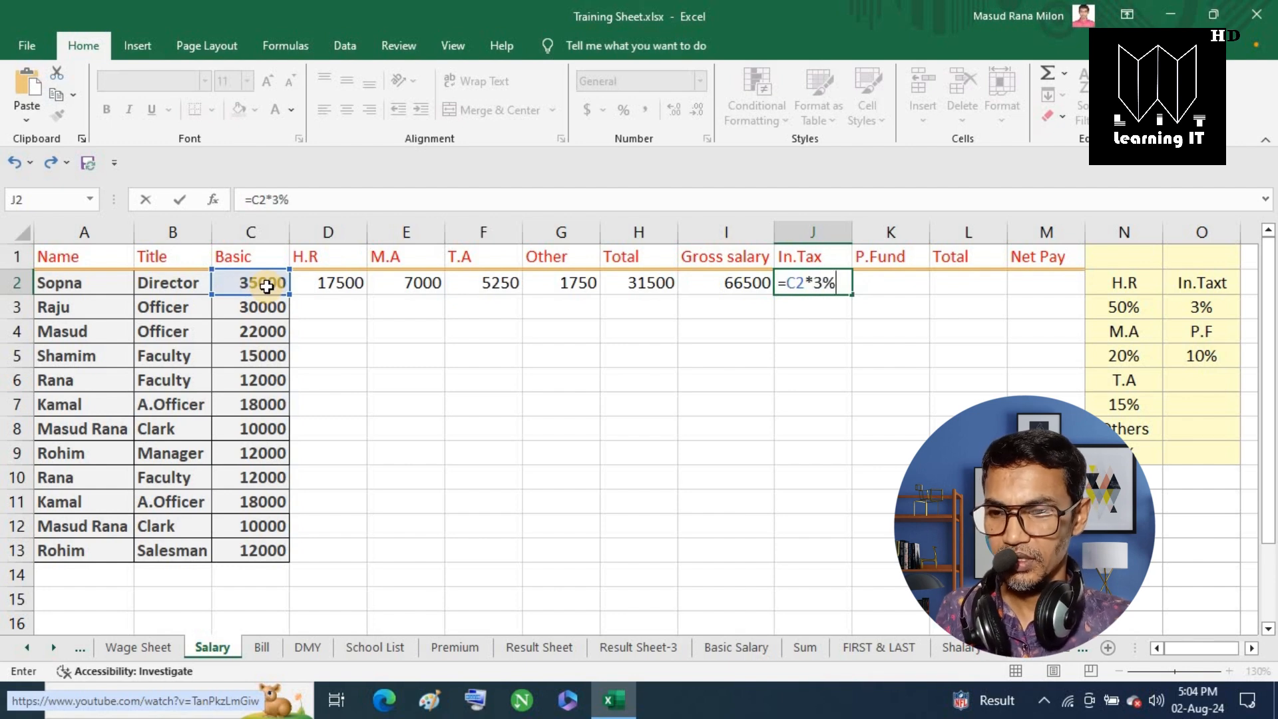
{"action": "key", "text": "Tab"}
{"action": "type", "text": "="}
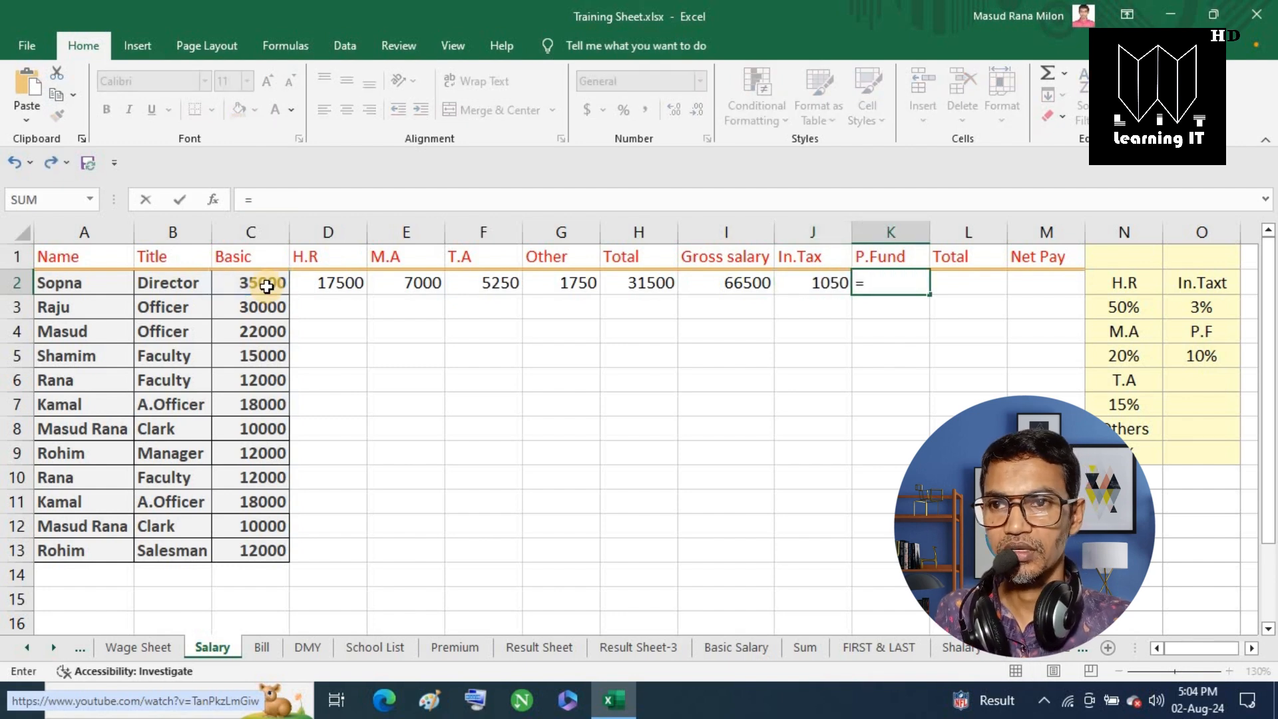
{"action": "left_click", "coordinate": [267, 286]}
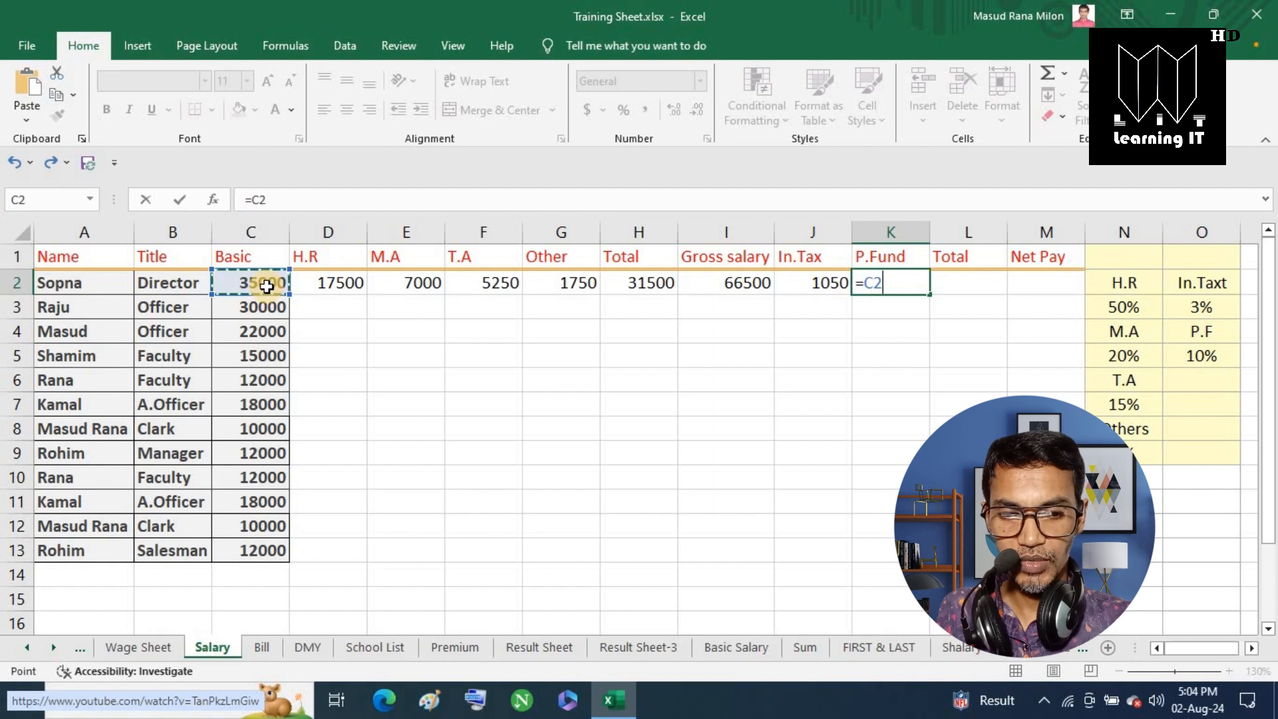
{"action": "type", "text": "*10"}
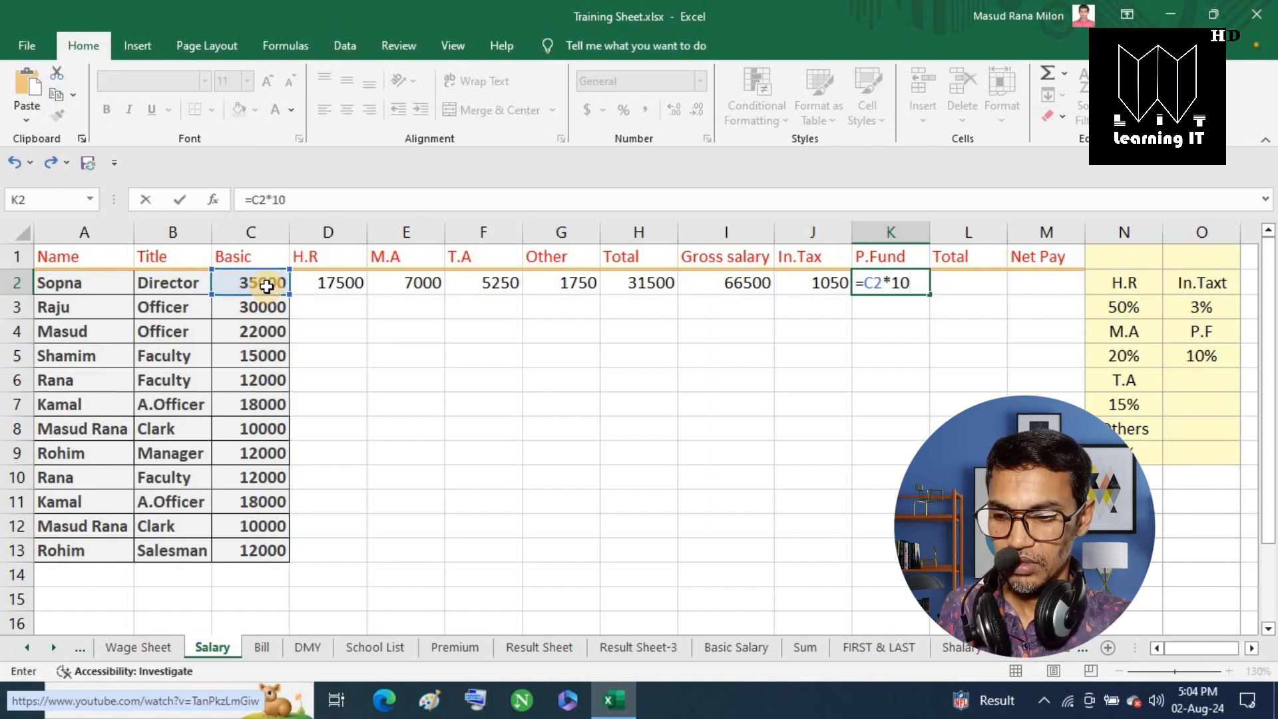
{"action": "type", "text": "%"}
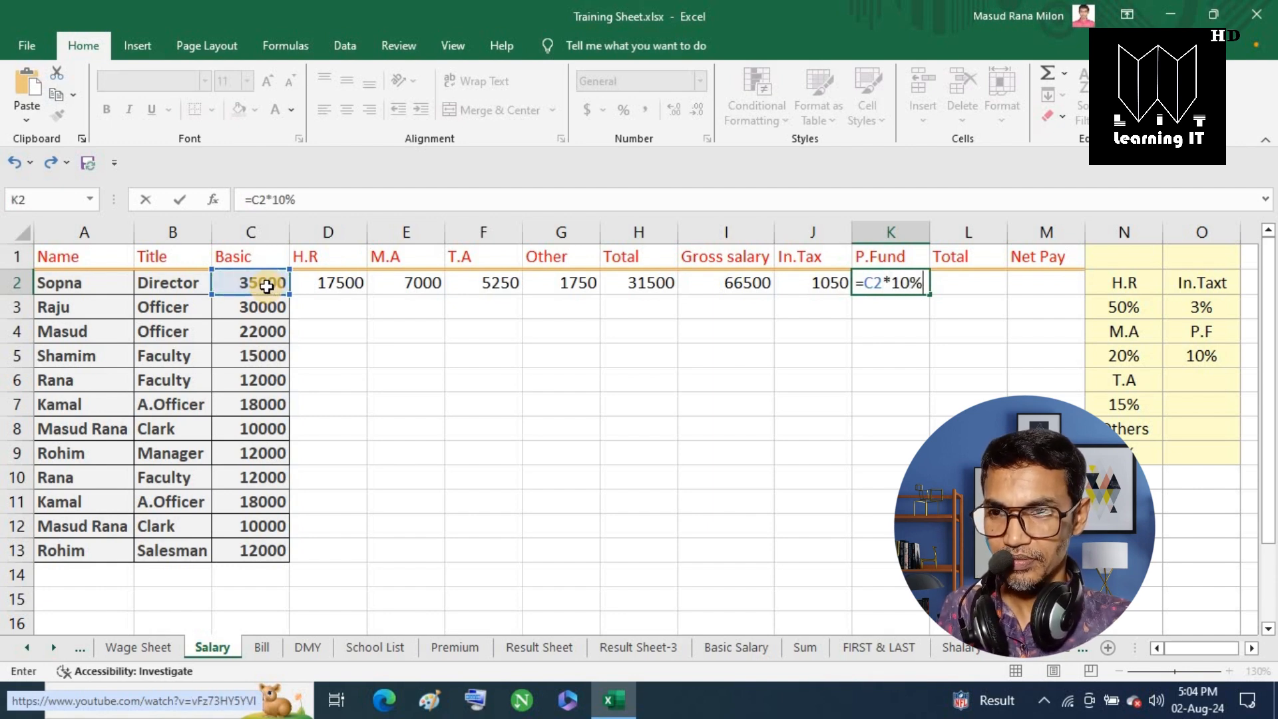
{"action": "key", "text": "Tab"}
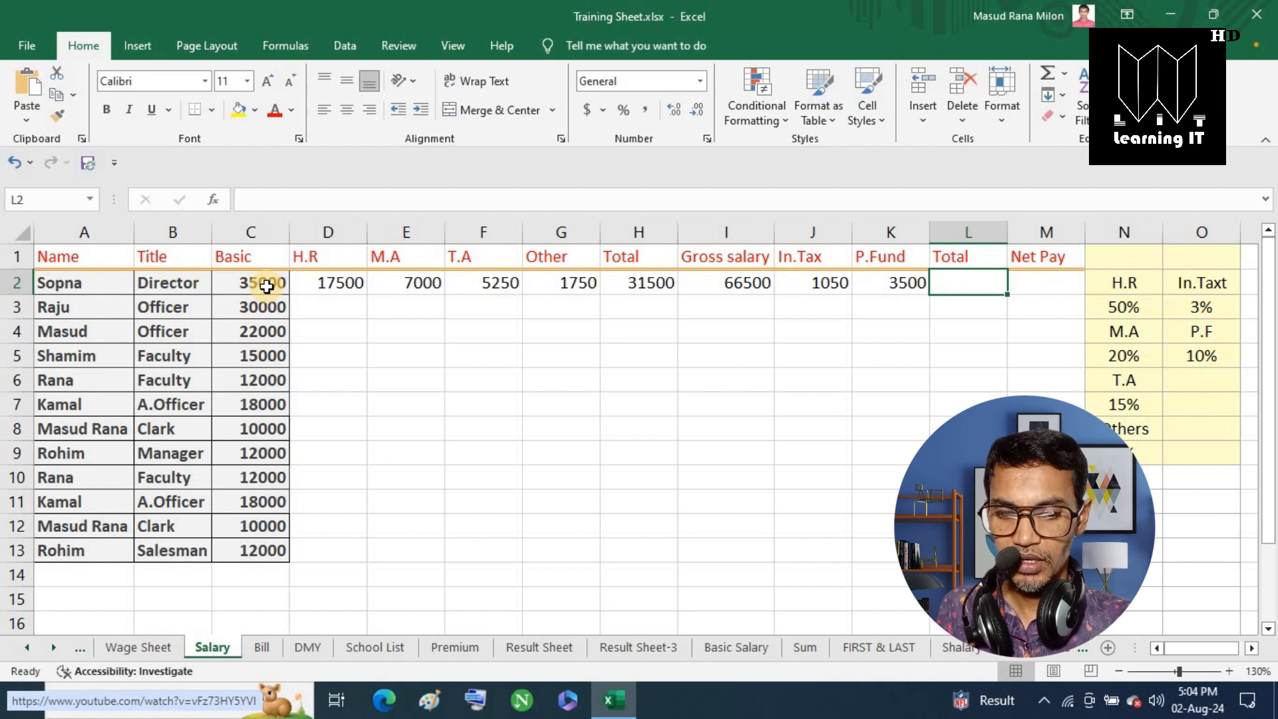
Total the deductions in L2 with =J2+K2, giving 4550.
{"action": "type", "text": "="}
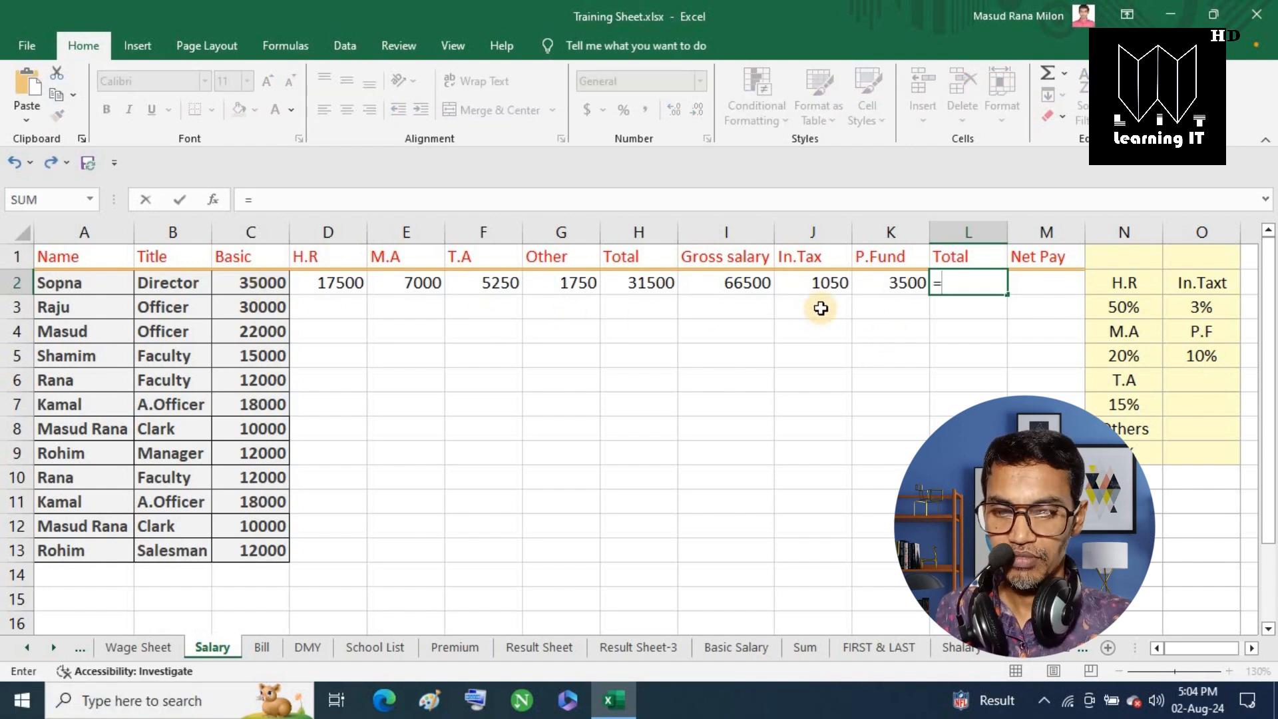
{"action": "left_click", "coordinate": [820, 285]}
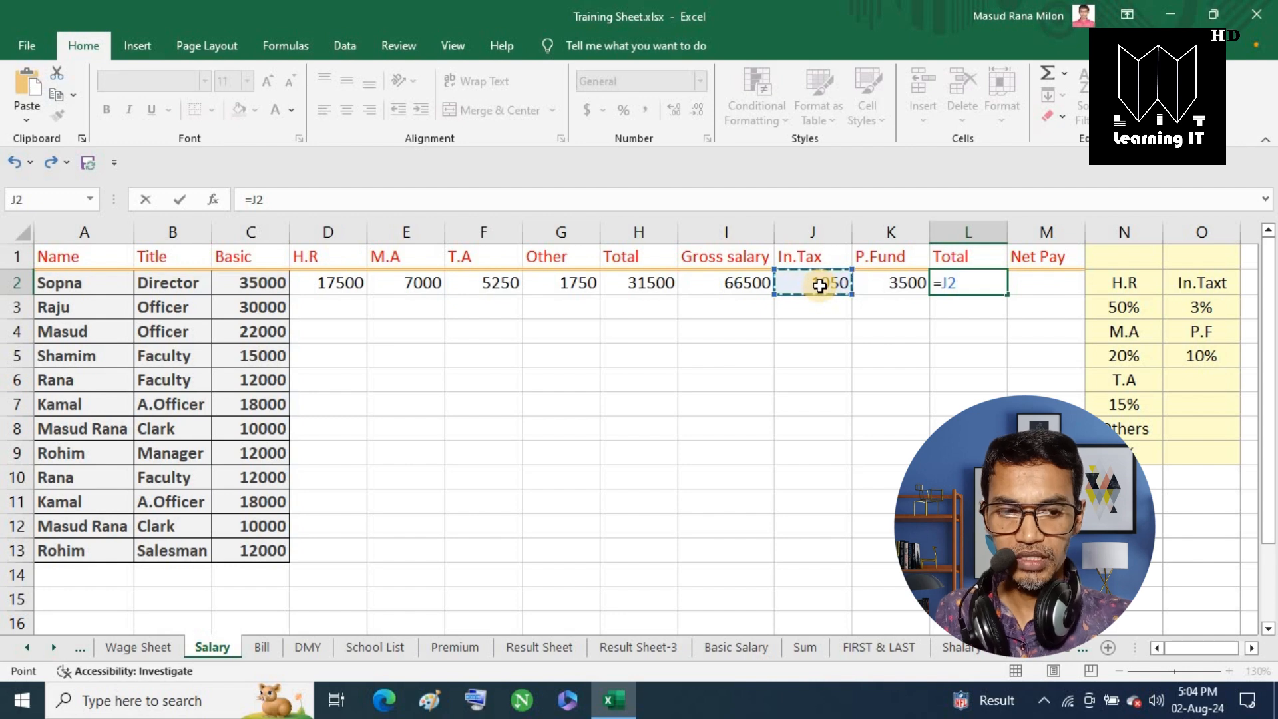
{"action": "type", "text": "+"}
{"action": "left_click", "coordinate": [895, 286]}
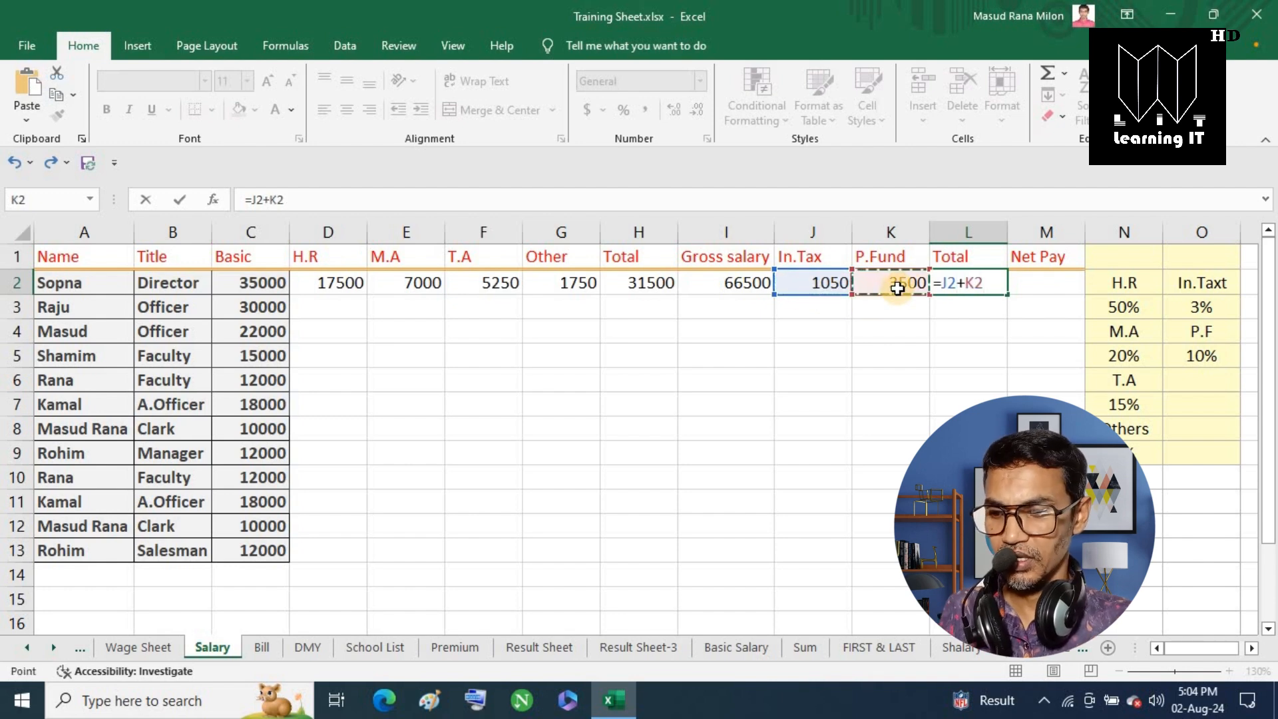
{"action": "key", "text": "Tab"}
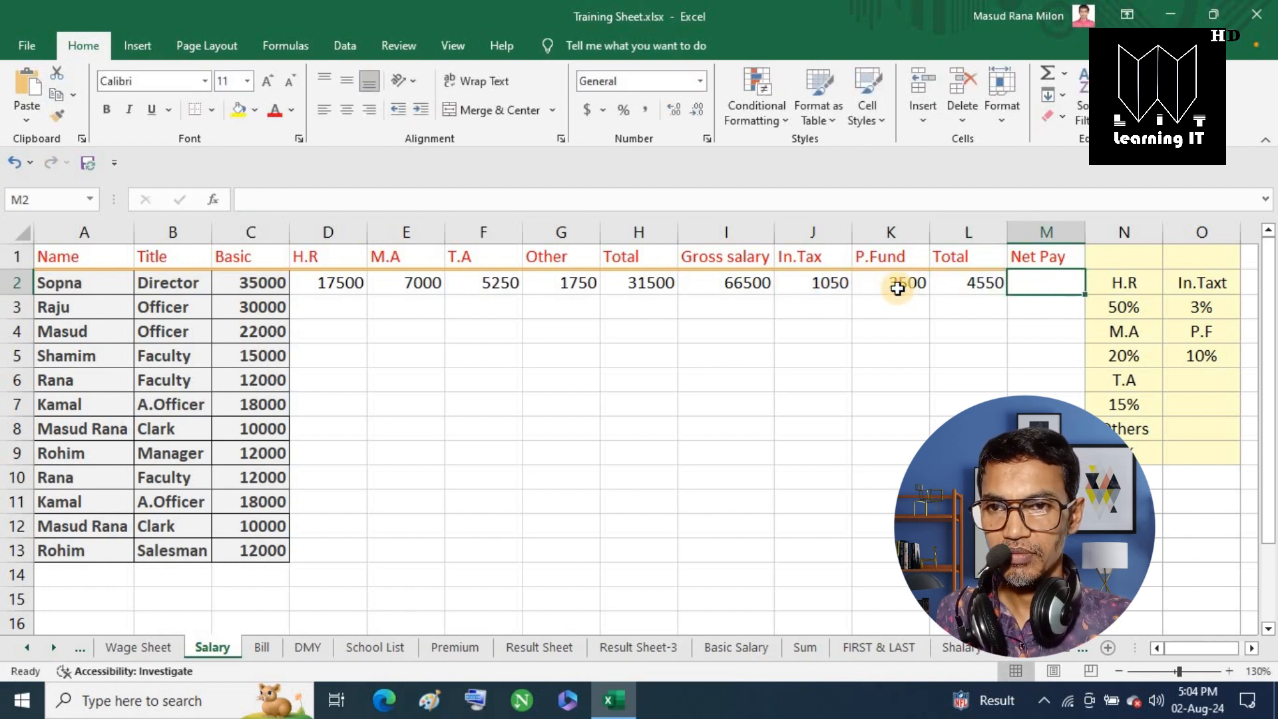
Compute Net Pay in M2 as =I2-L2, giving 61950.
{"action": "type", "text": "="}
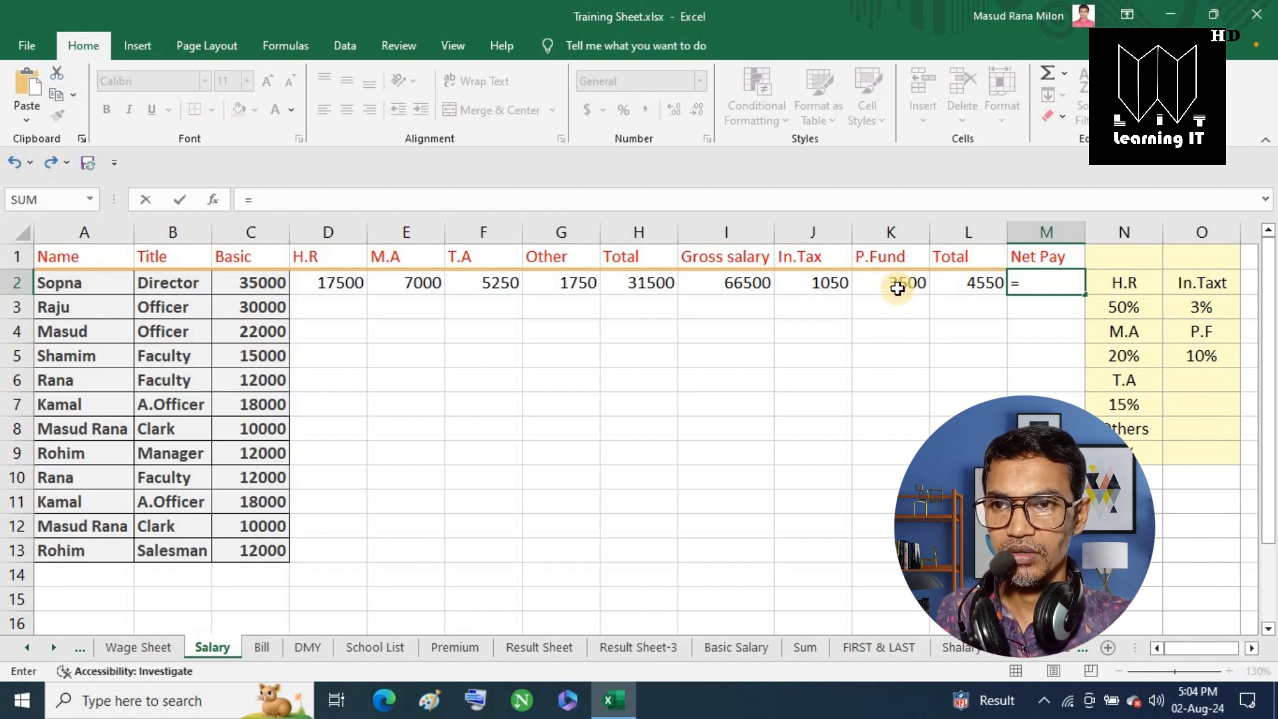
{"action": "left_click", "coordinate": [740, 288]}
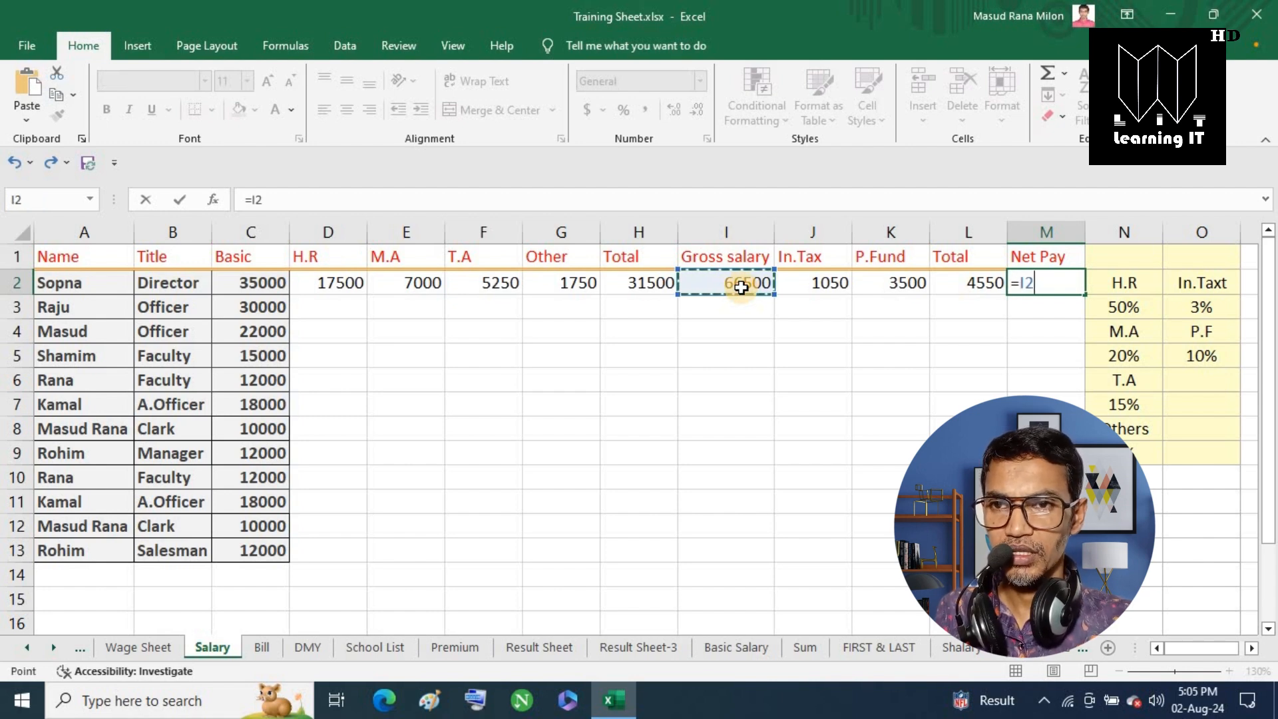
{"action": "type", "text": "-"}
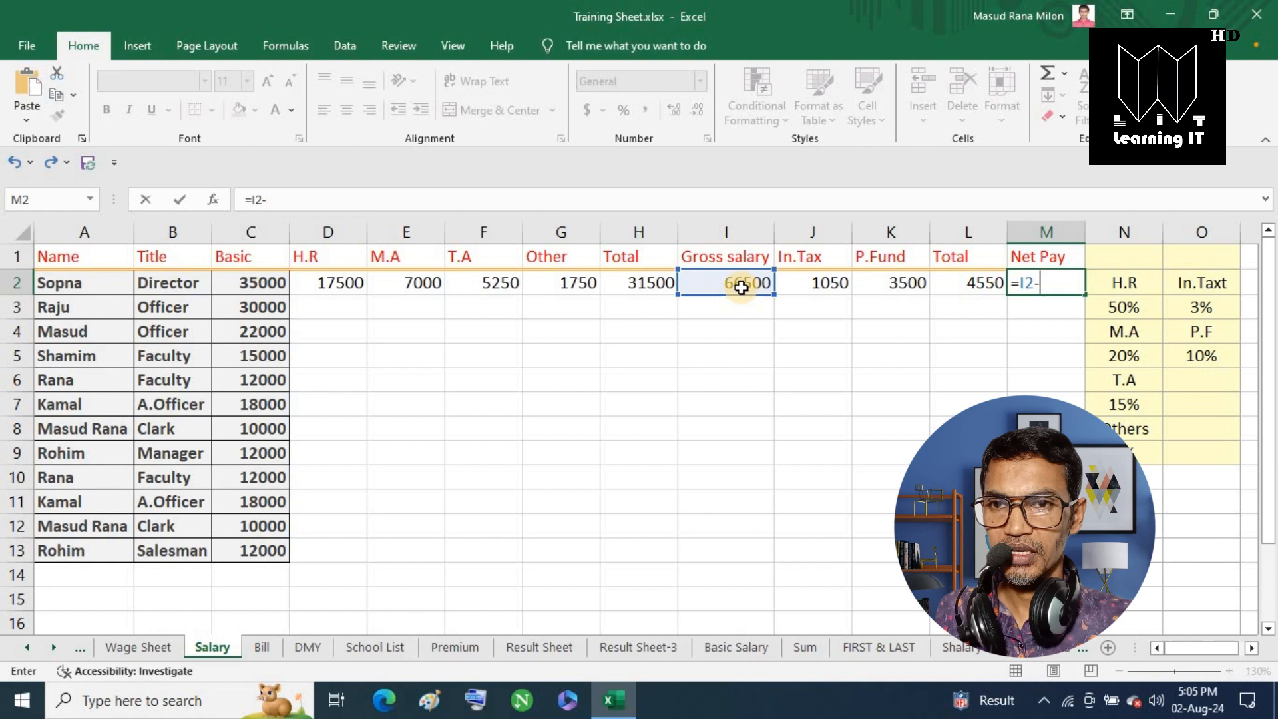
{"action": "left_click", "coordinate": [976, 281]}
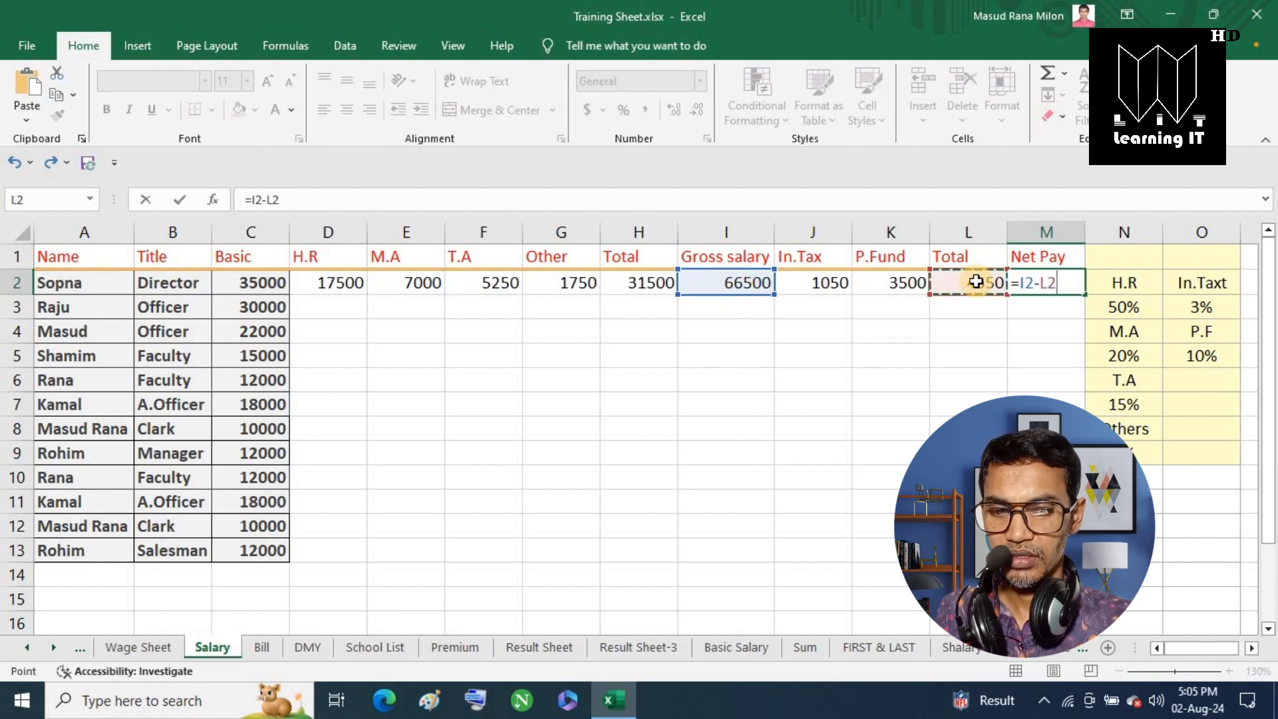
{"action": "key", "text": "Return"}
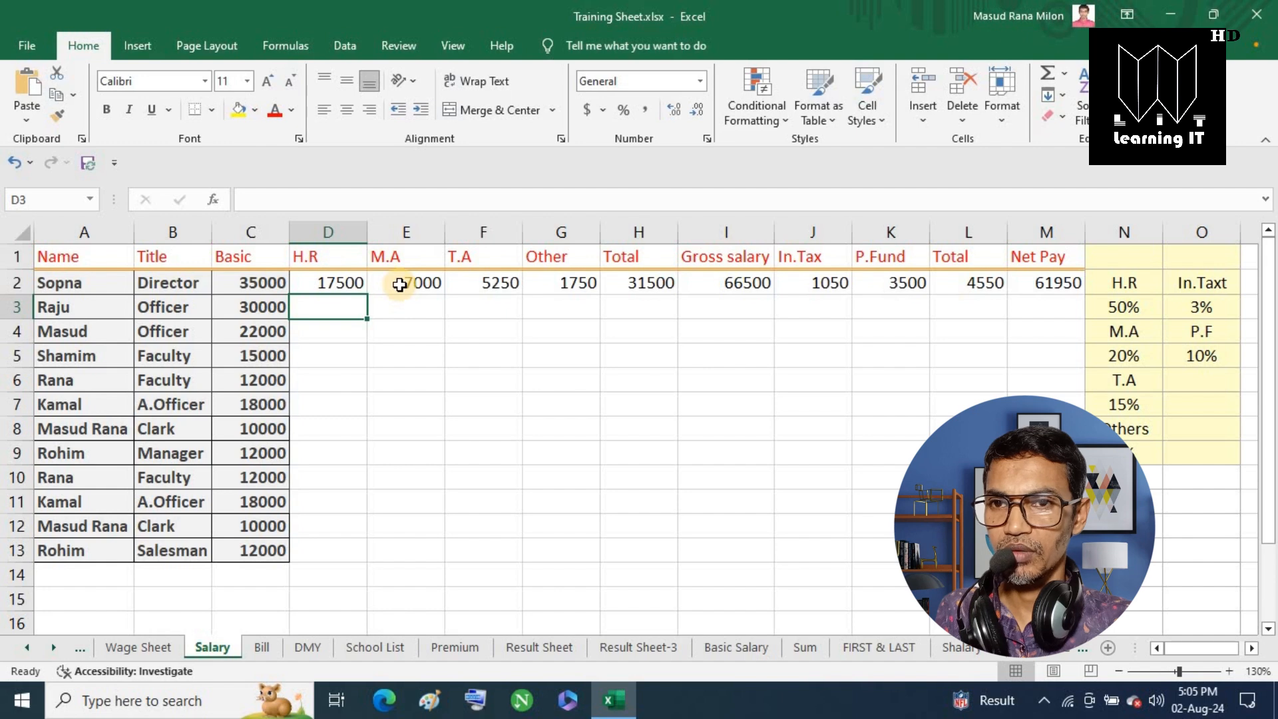
Fill the D2:M2 formulas down to row 13 with the fill handle.
{"action": "left_click_drag", "start_coordinate": [303, 280], "coordinate": [1052, 266]}
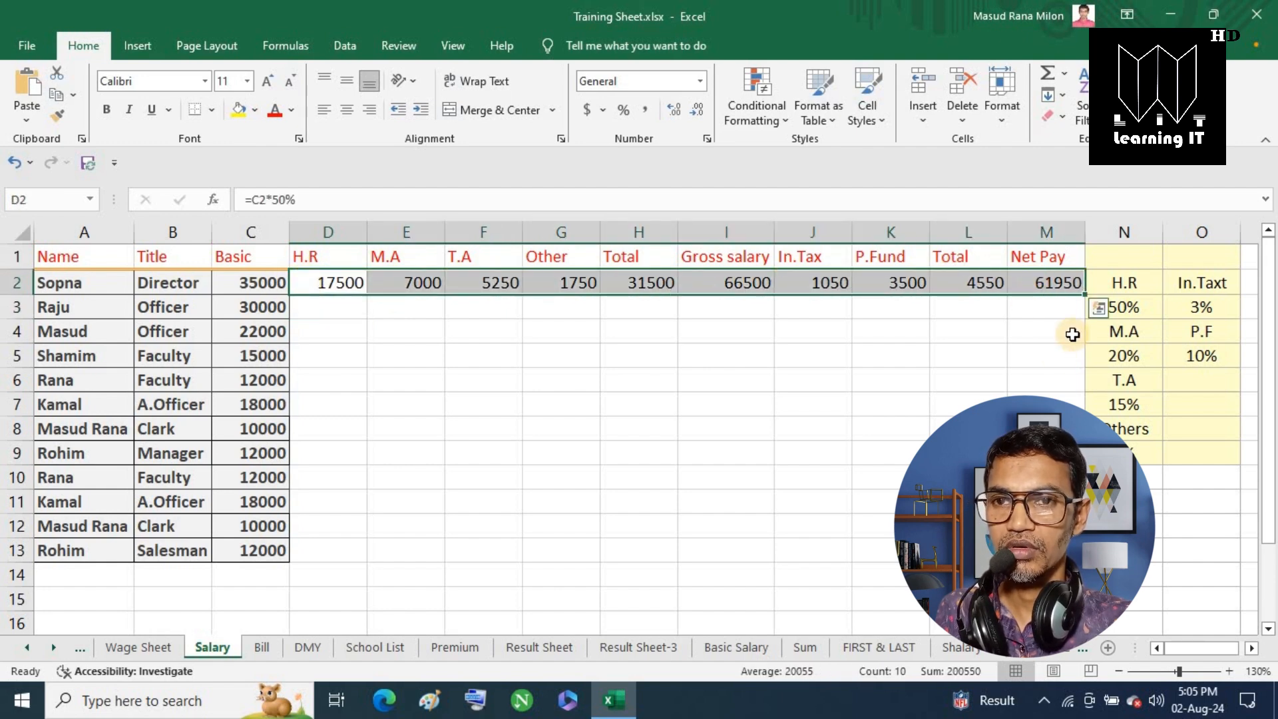
{"action": "double_click", "coordinate": [1084, 295]}
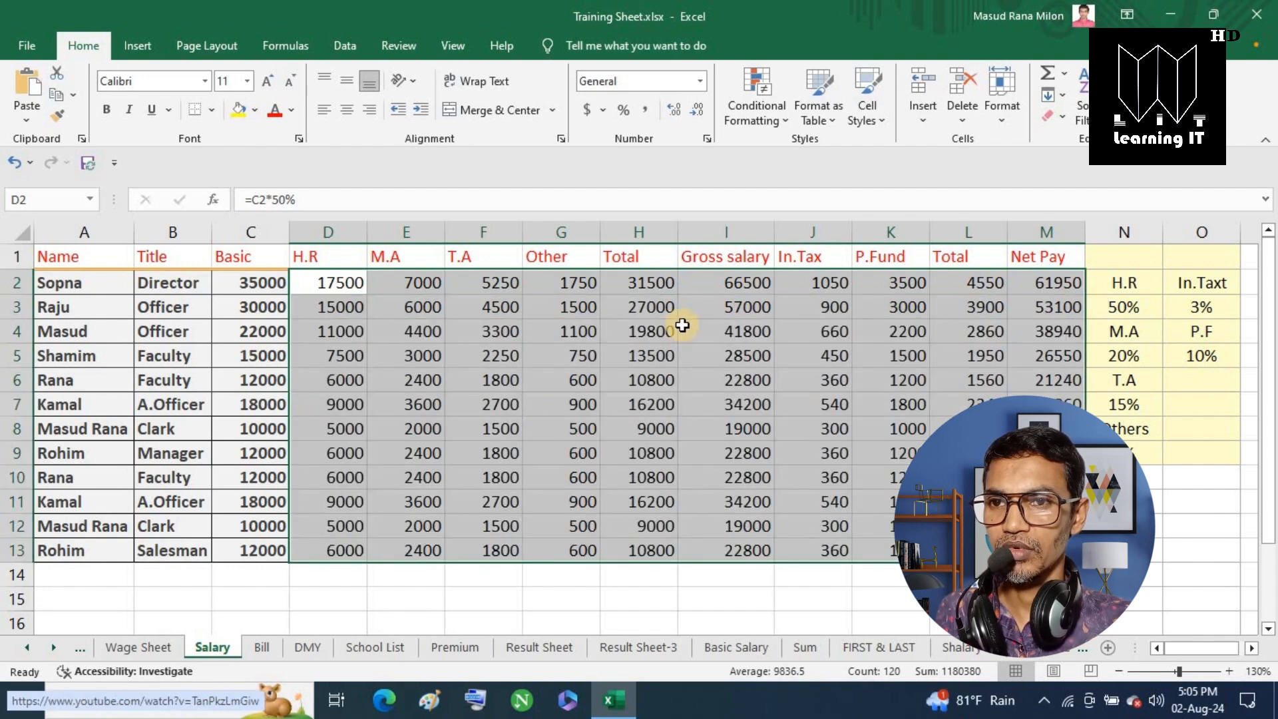
{"action": "left_click", "coordinate": [421, 598]}
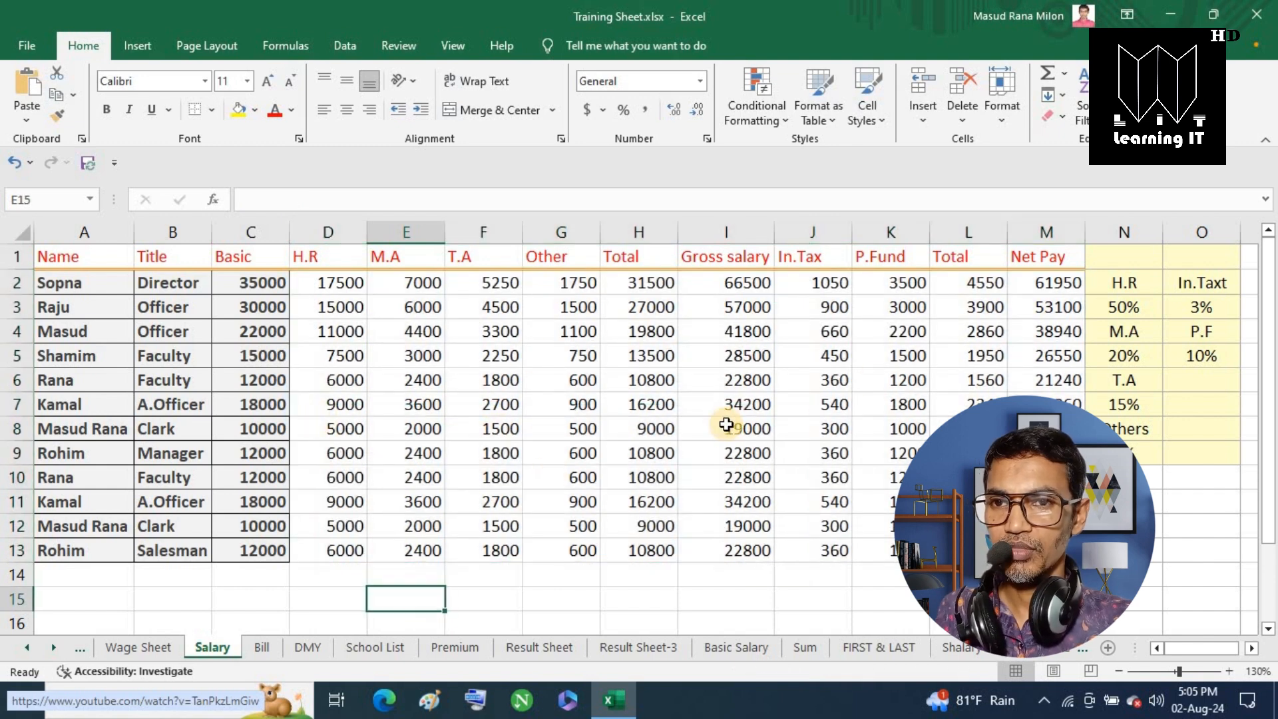
Change the basic salary in C2 to 40000 and in C4 to 25000.
{"action": "left_click", "coordinate": [257, 282]}
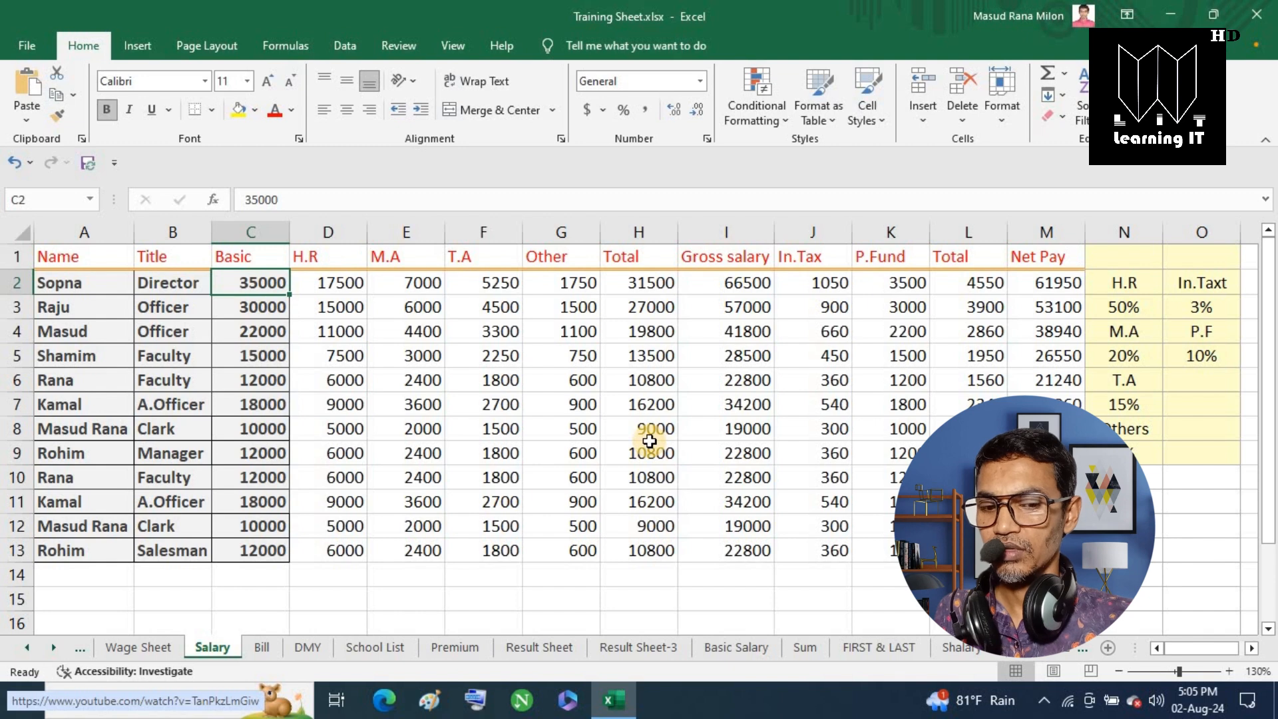
{"action": "type", "text": "4"}
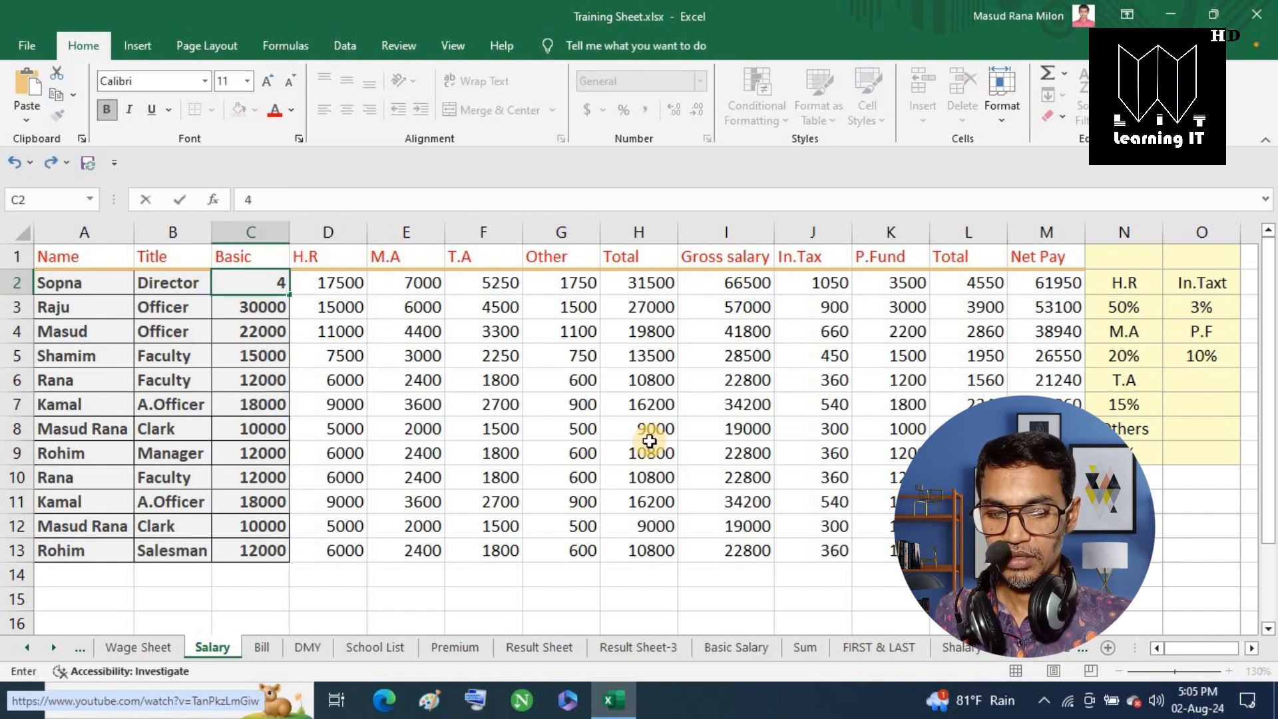
{"action": "type", "text": "0000"}
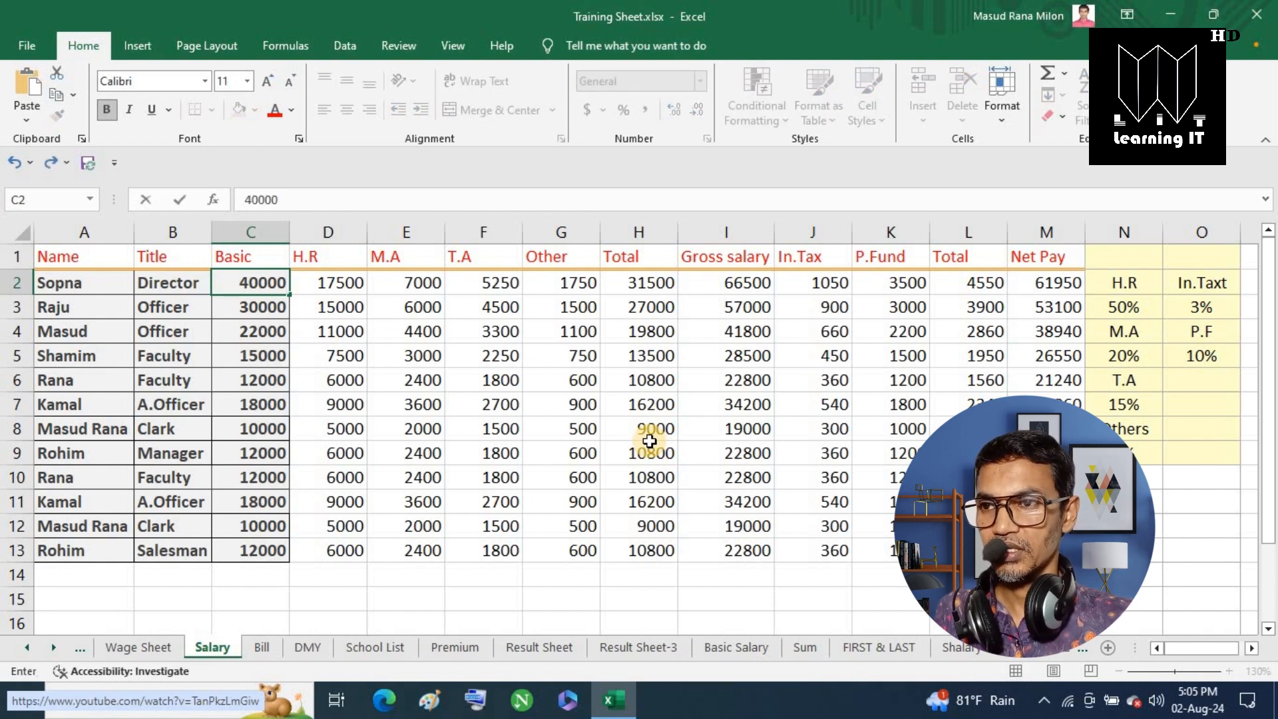
{"action": "key", "text": "Return"}
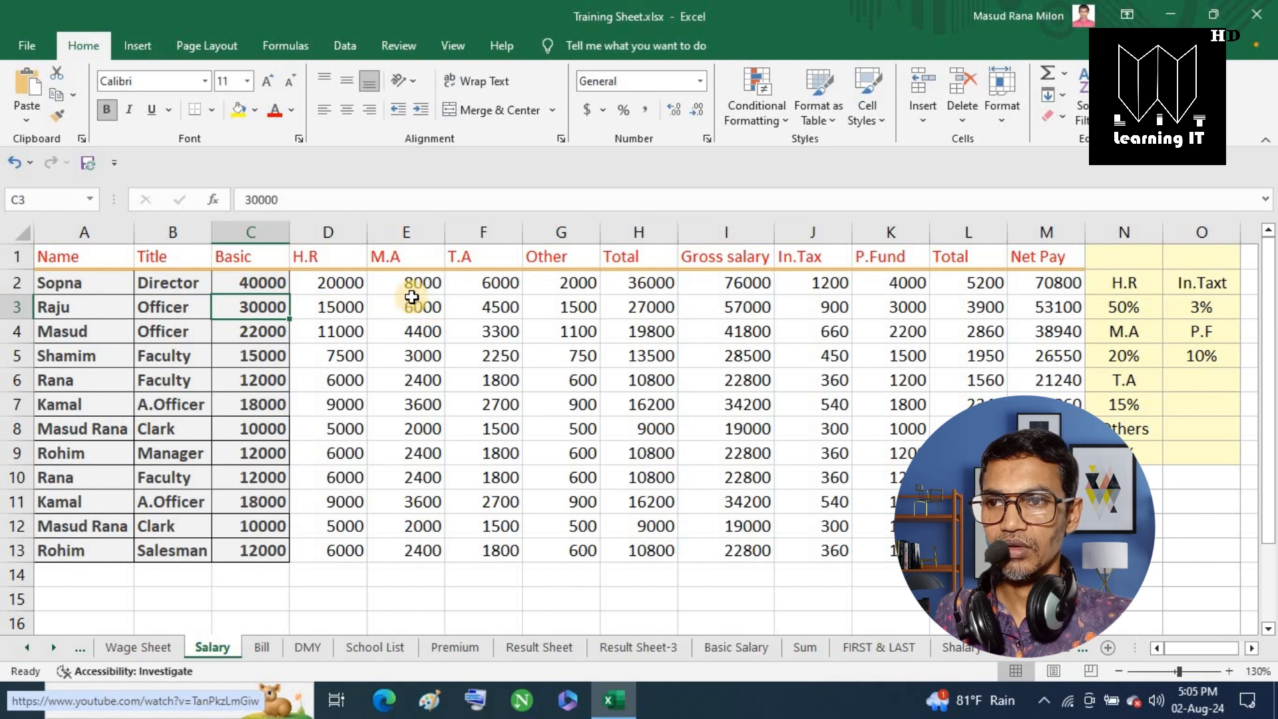
{"action": "left_click", "coordinate": [253, 332]}
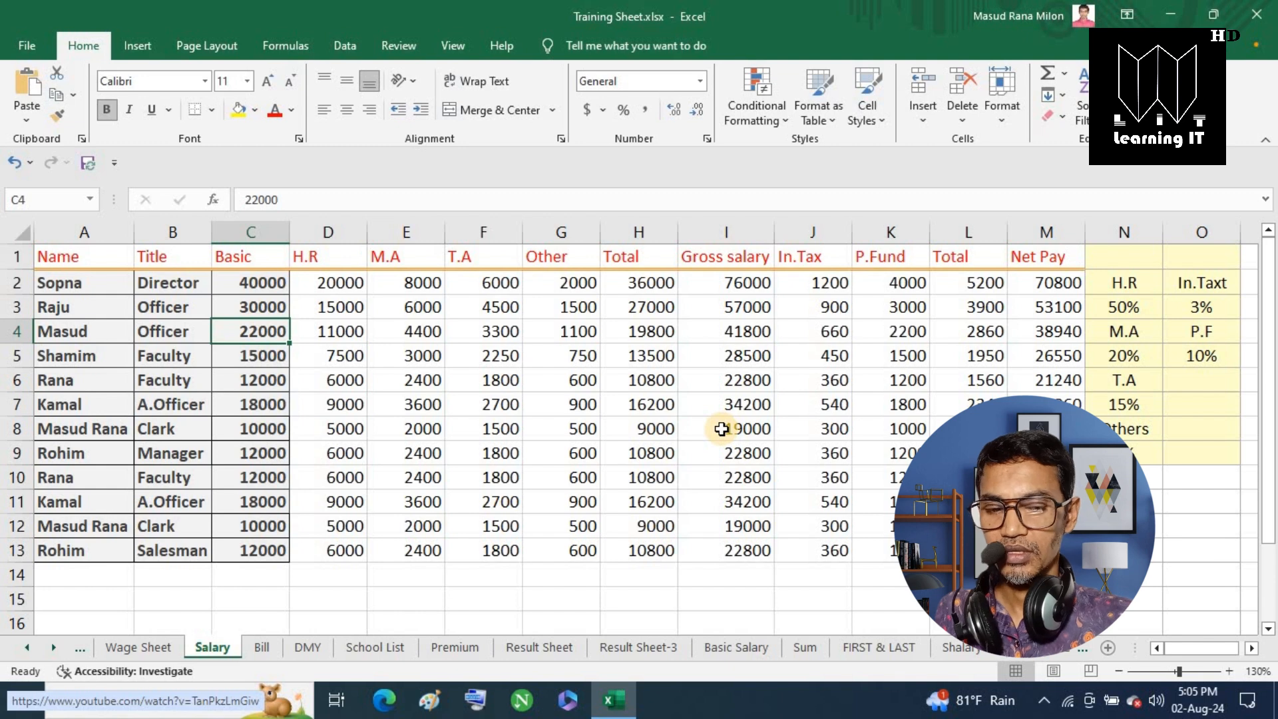
{"action": "type", "text": "25000"}
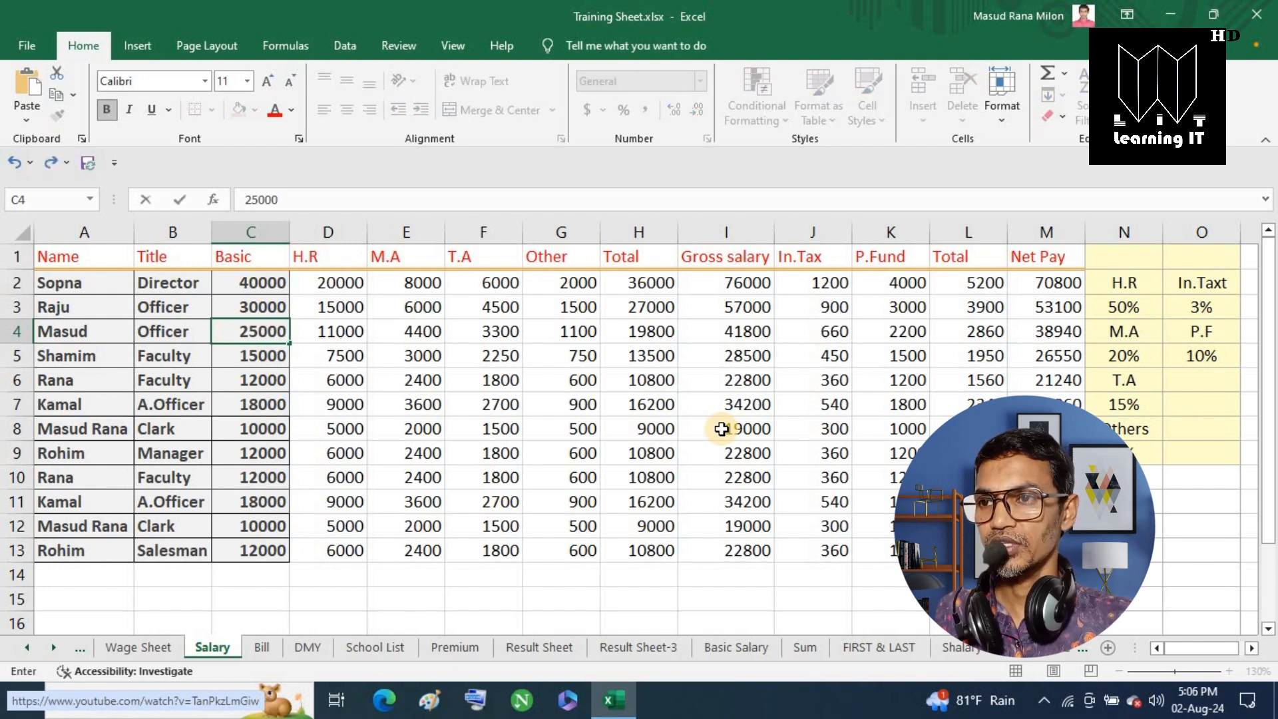
{"action": "key", "text": "Return"}
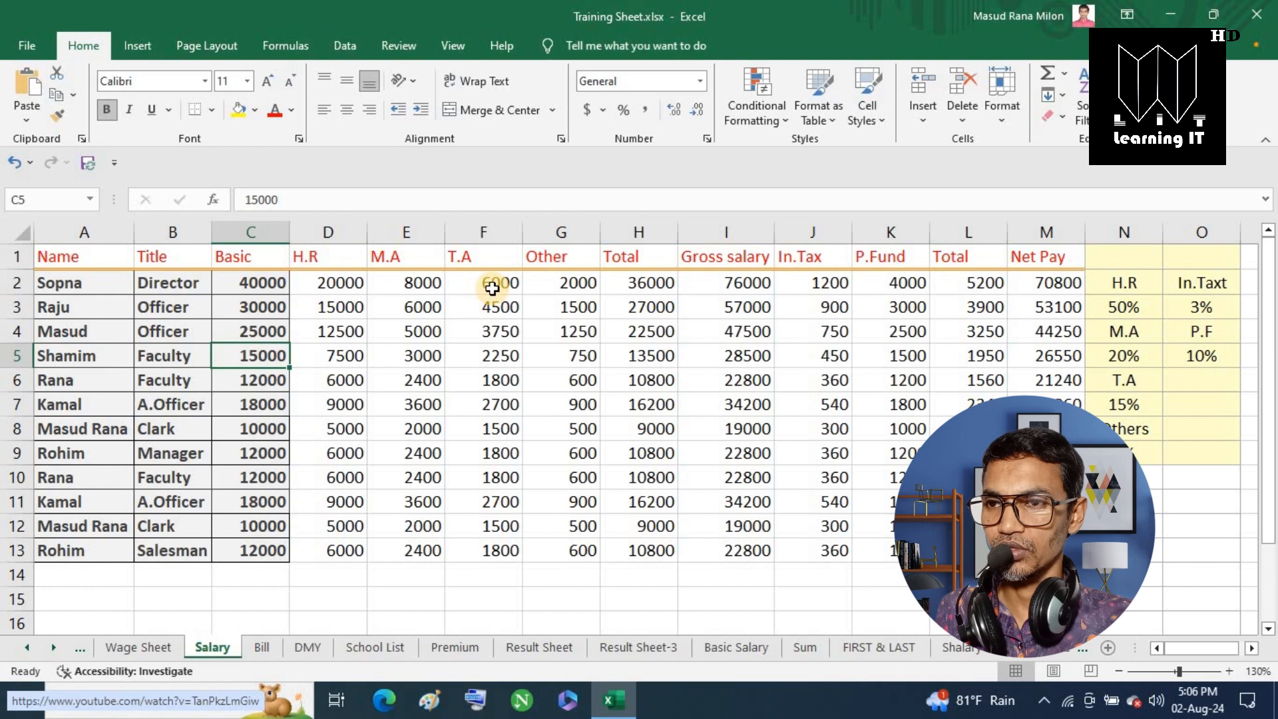
{"action": "left_click", "coordinate": [324, 285]}
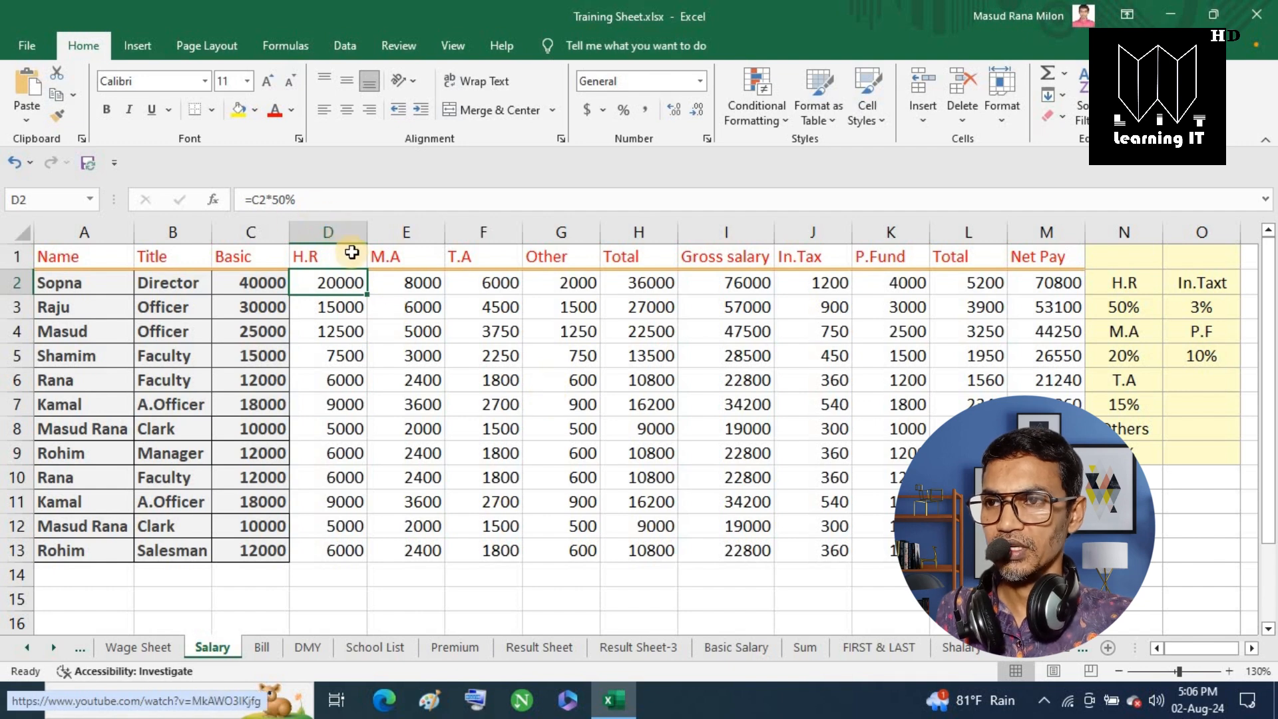
Change the H.R formula in D2 to =C2*55%.
{"action": "left_click", "coordinate": [286, 200]}
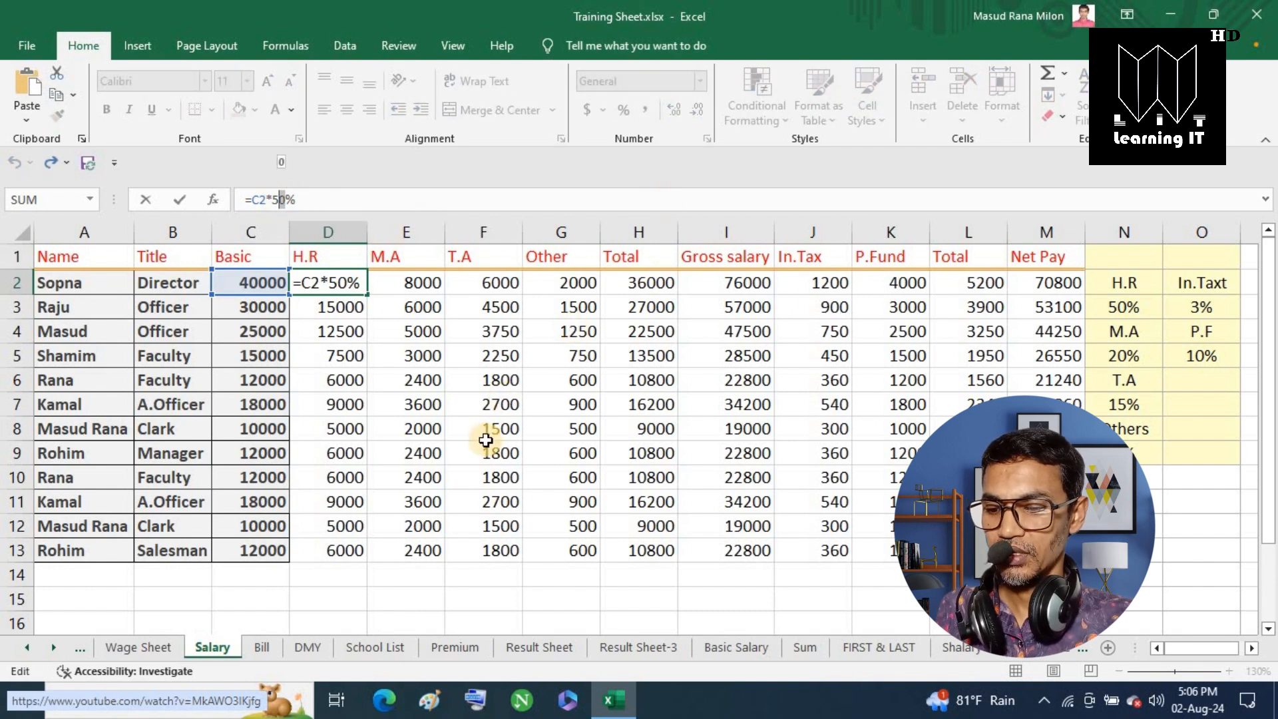
{"action": "type", "text": "5"}
{"action": "key", "text": "Return"}
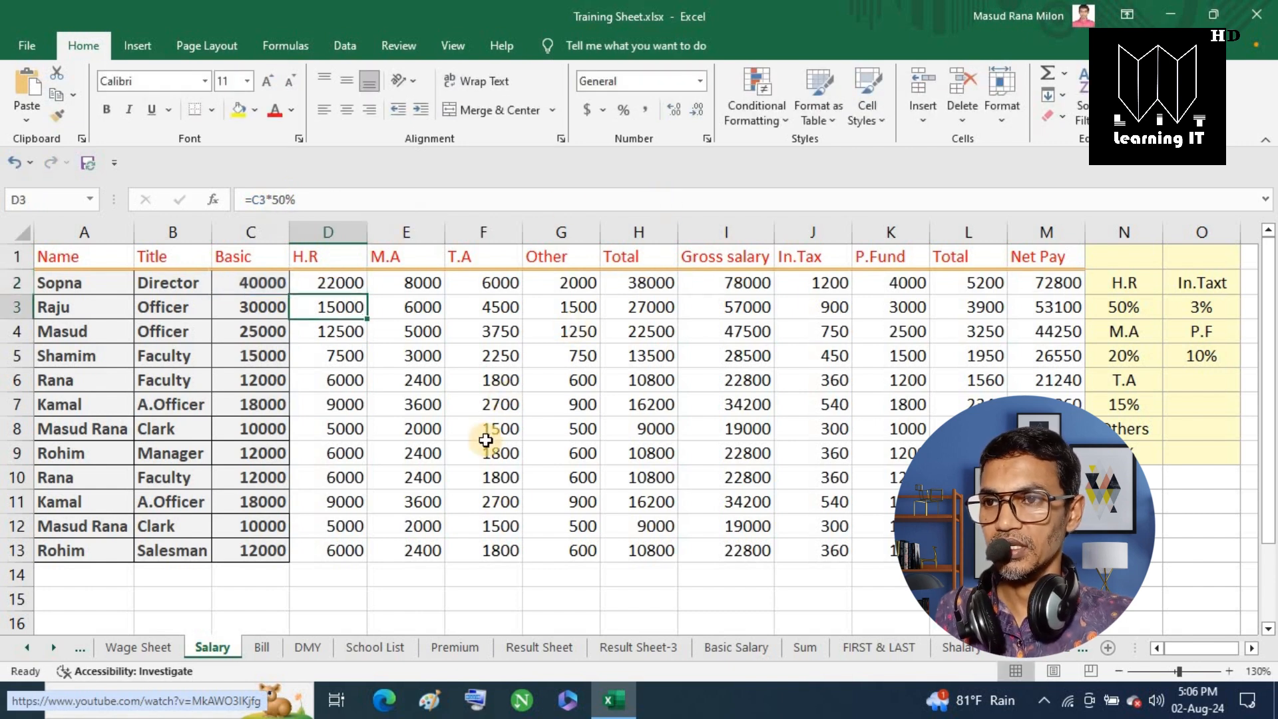
{"action": "left_click", "coordinate": [331, 285]}
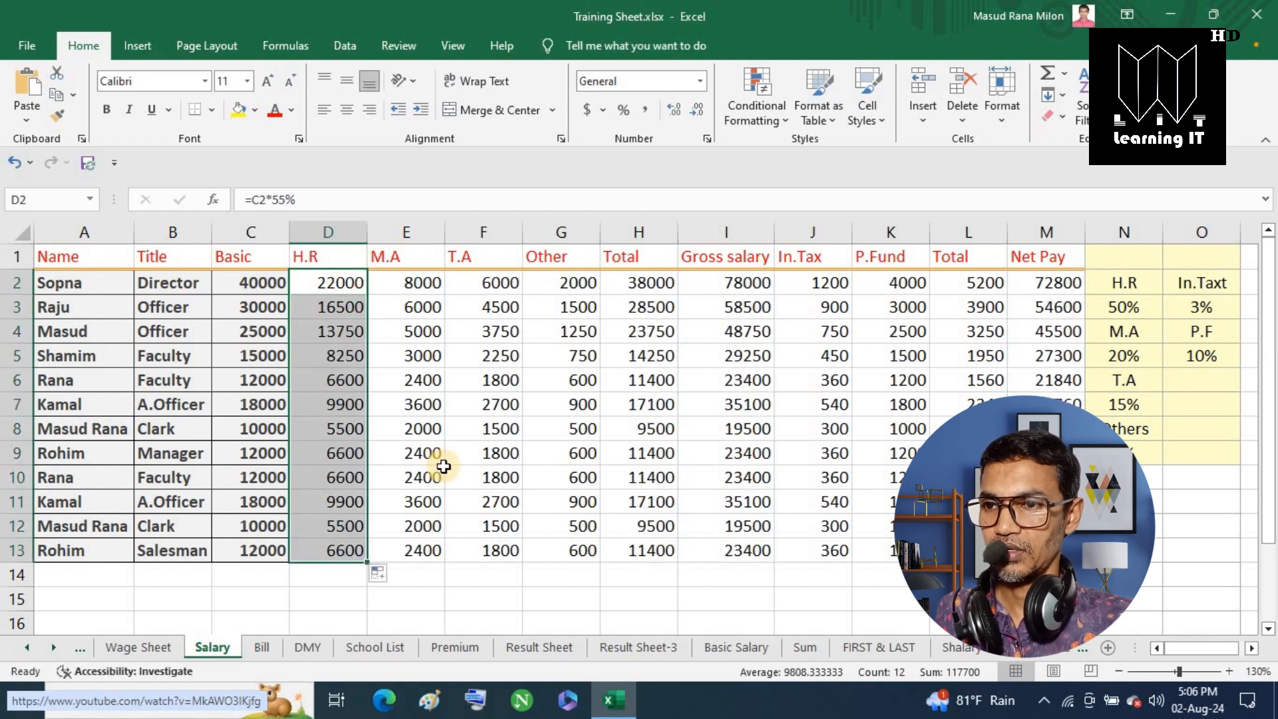
Change the T.A formula in F2 to =C2*20% and fill it down to row 13.
{"action": "left_click", "coordinate": [492, 285]}
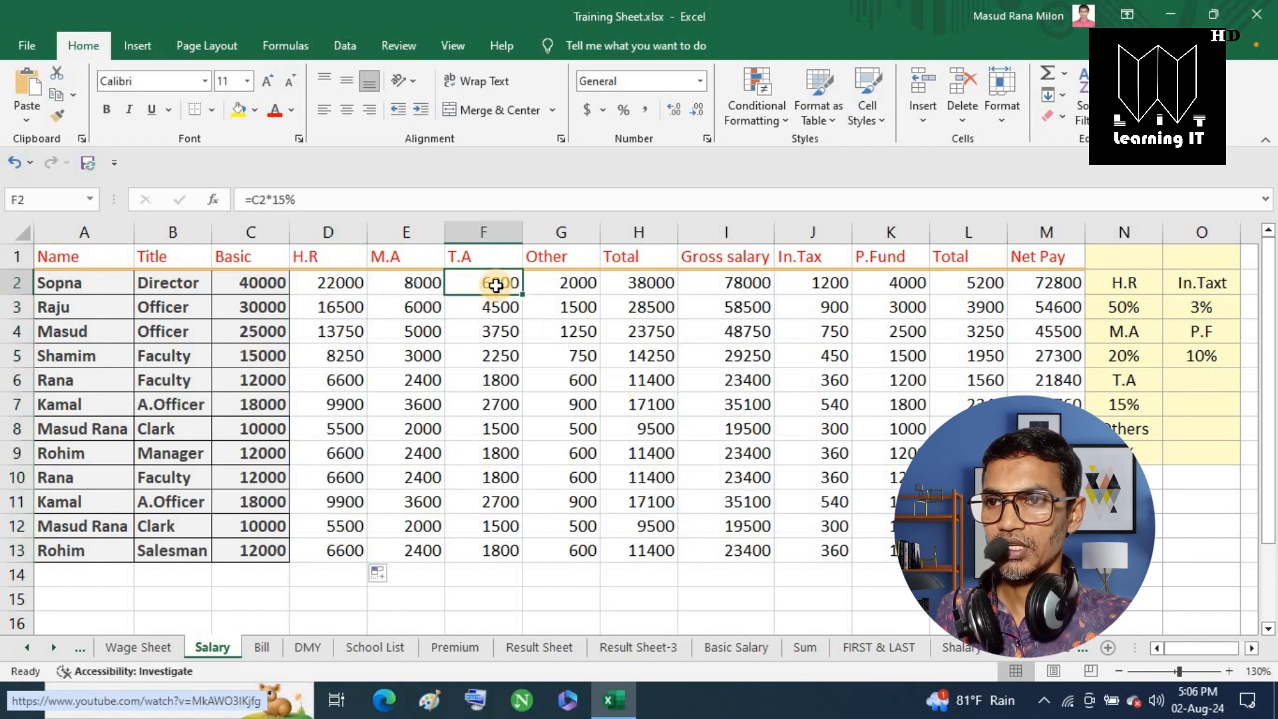
{"action": "left_click", "coordinate": [275, 201]}
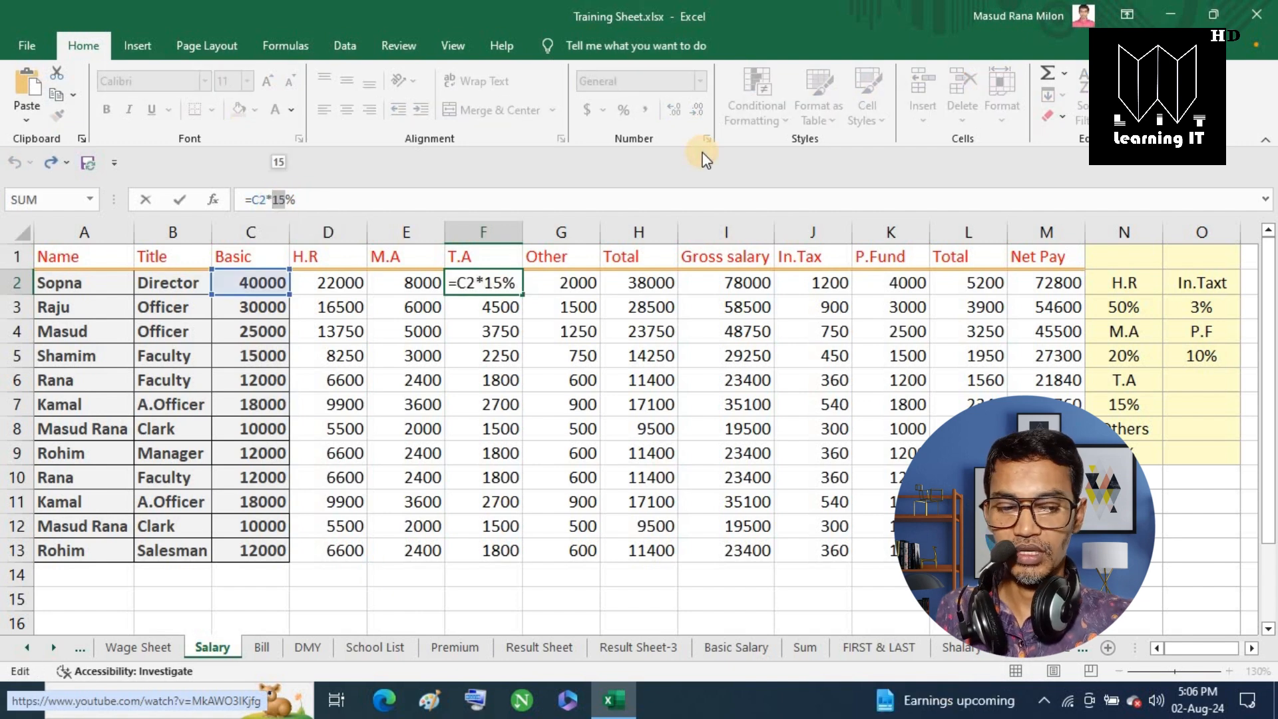
{"action": "type", "text": "20"}
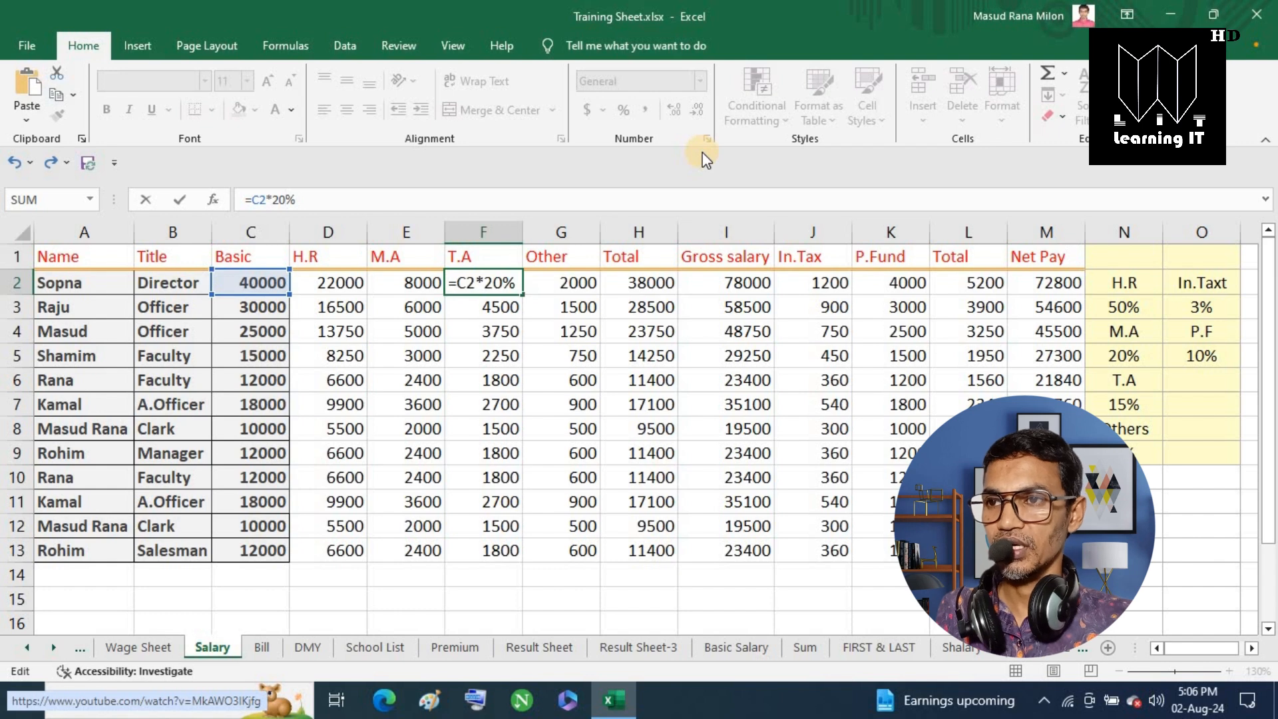
{"action": "key", "text": "ctrl+Return"}
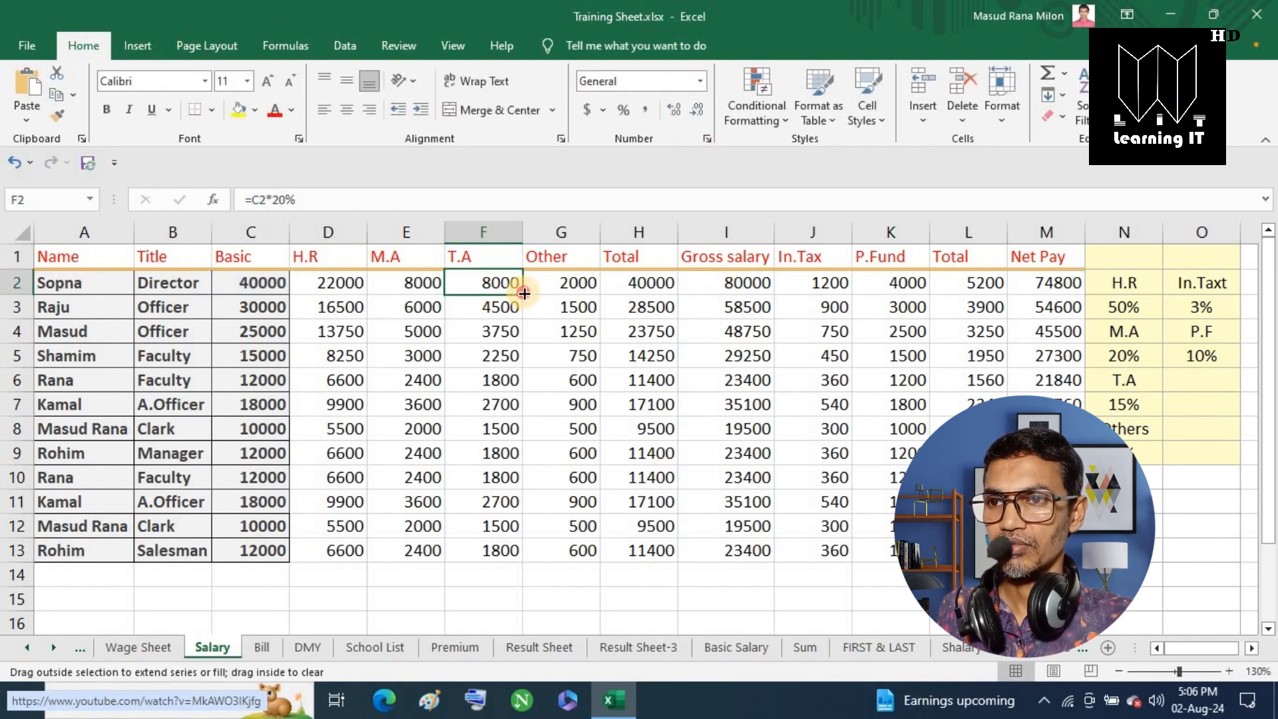
{"action": "double_click", "coordinate": [524, 310]}
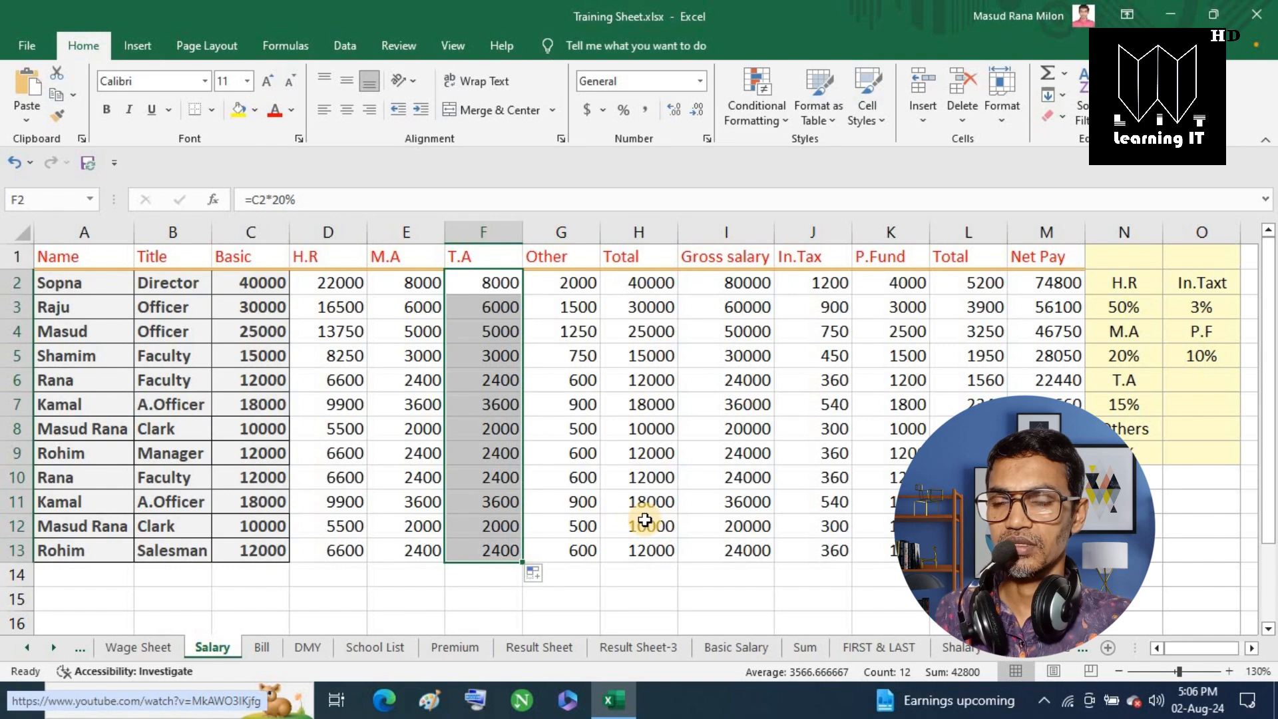